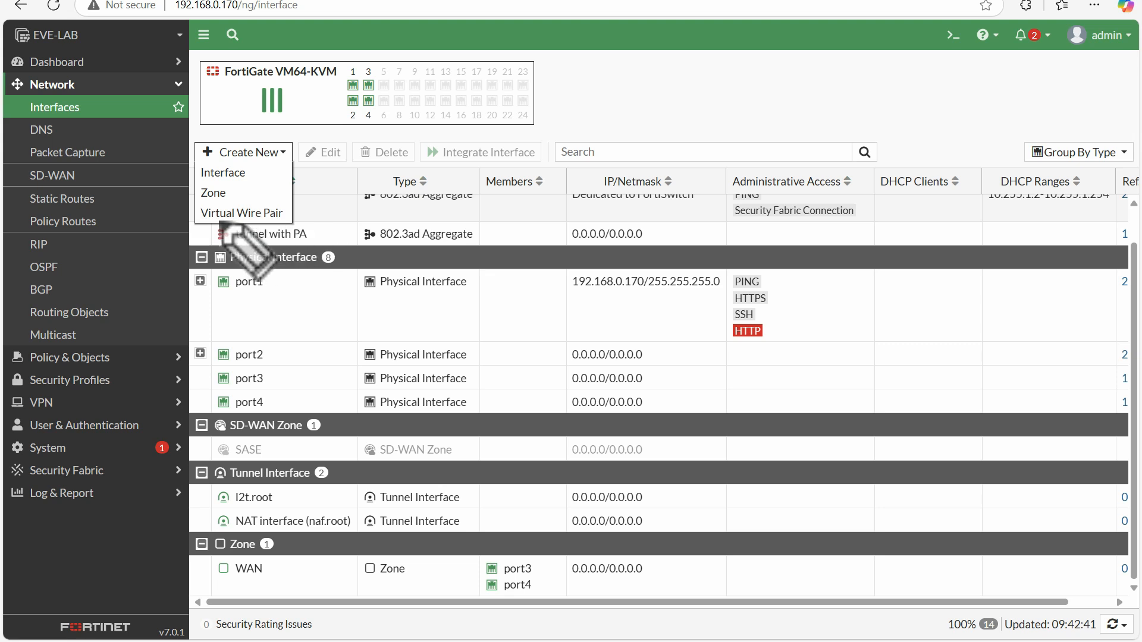
mouse_move(215, 220)
mouse_down()
mouse_move(291, 216)
mouse_move(195, 211)
mouse_move(235, 219)
mouse_up()
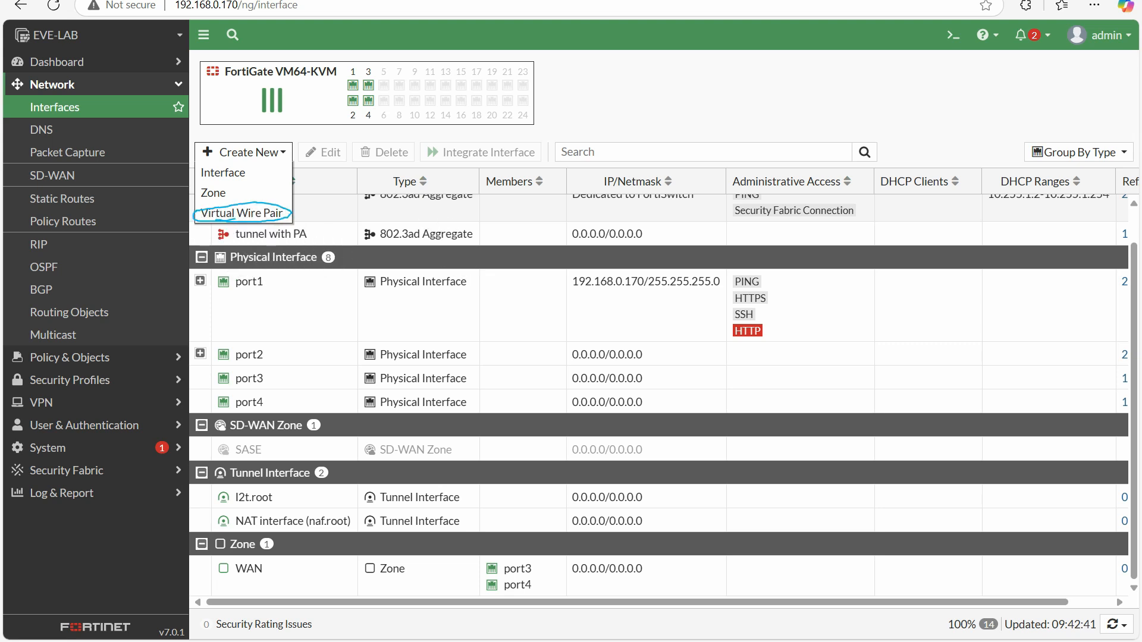
click(241, 213)
click(380, 96)
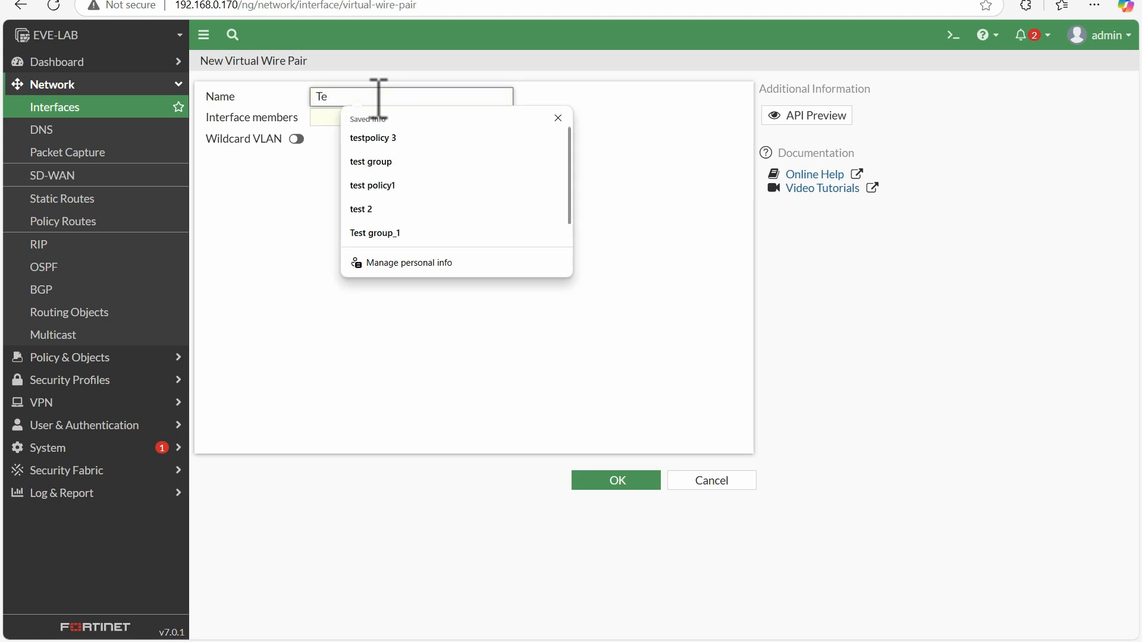
key(BackSpace)
key(BackSpace)
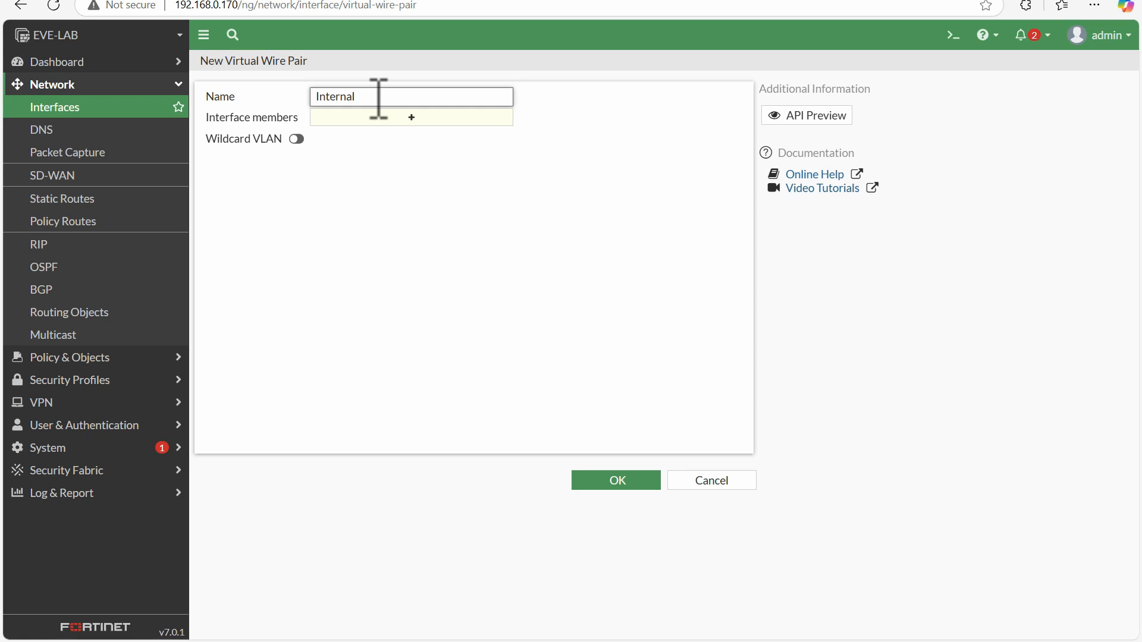
click(431, 121)
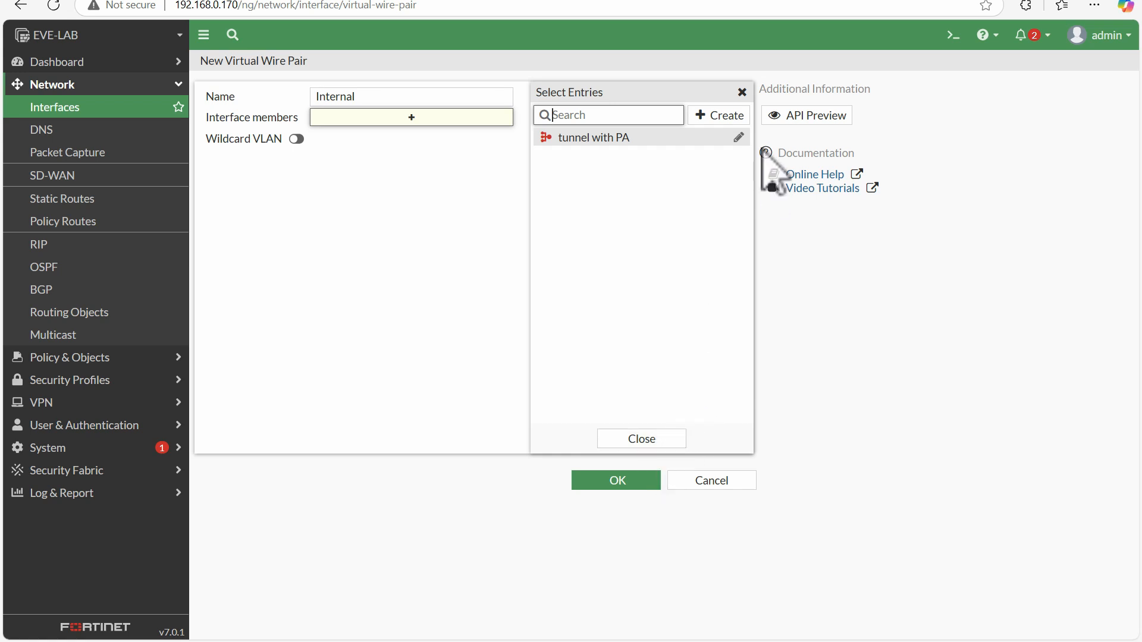
click(636, 438)
click(66, 106)
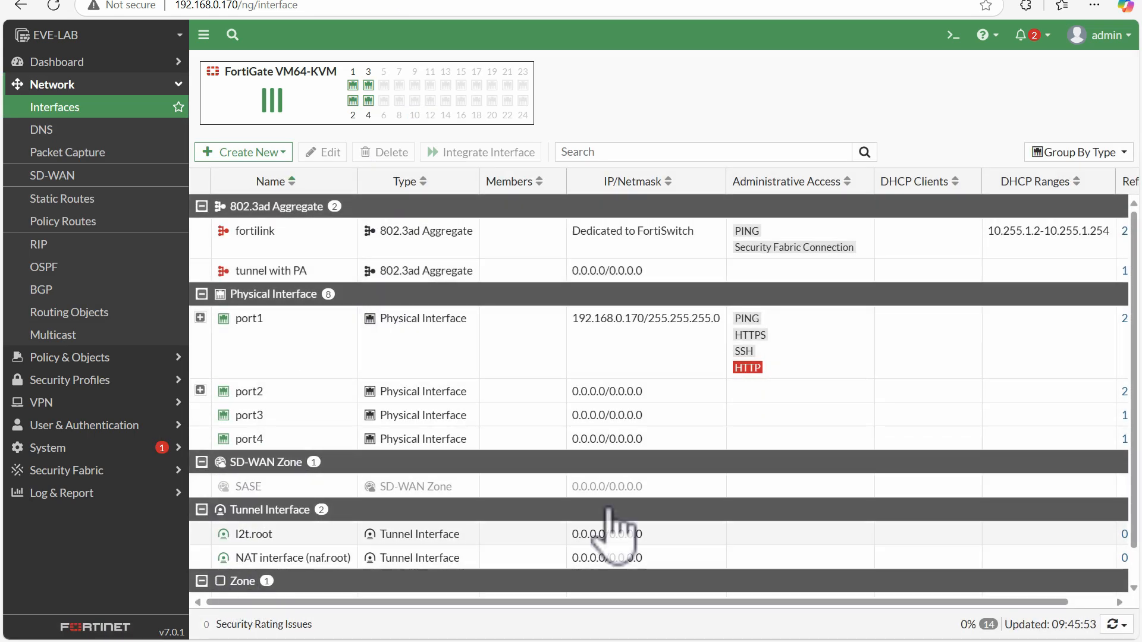
Delete the WAN zone from the interface list to release port3 and port4
scroll(1112, 544, down, 2)
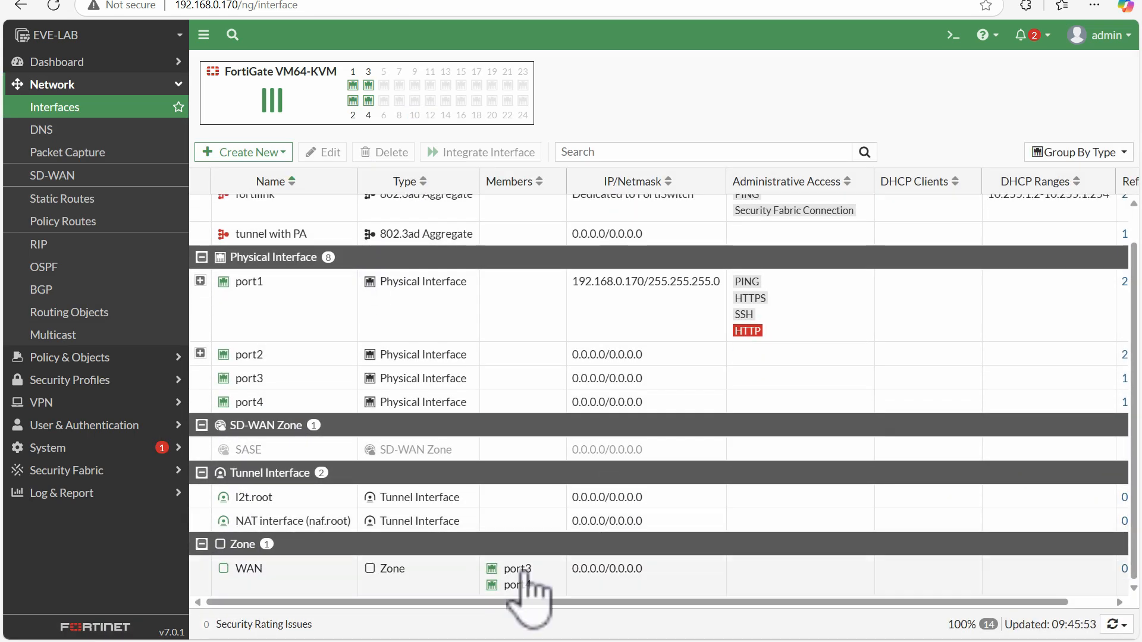
click(242, 588)
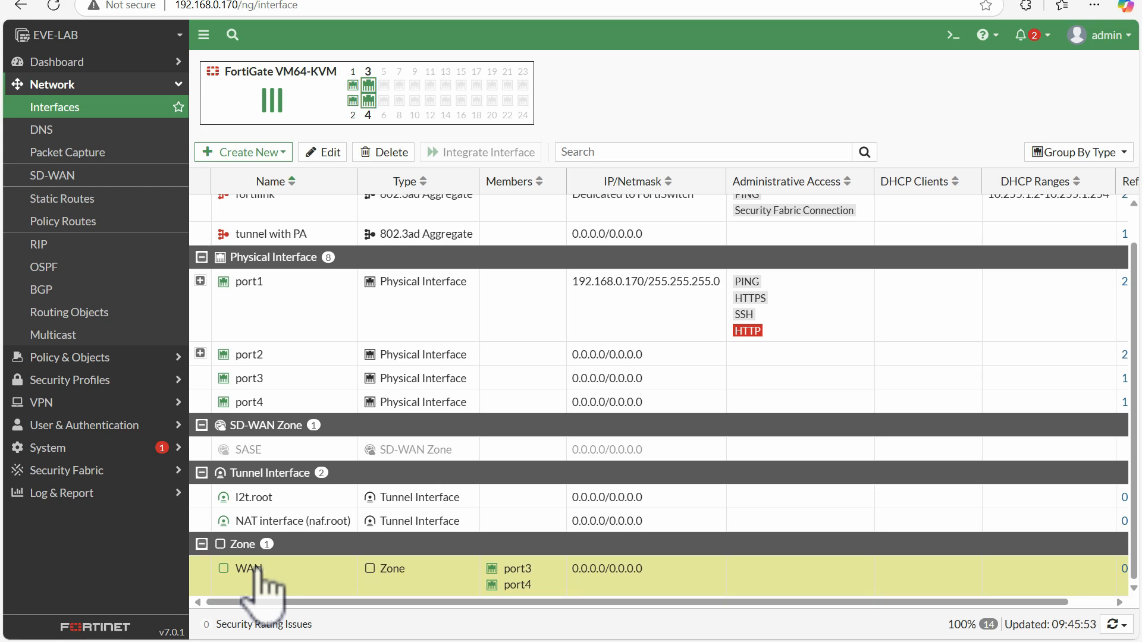
click(394, 152)
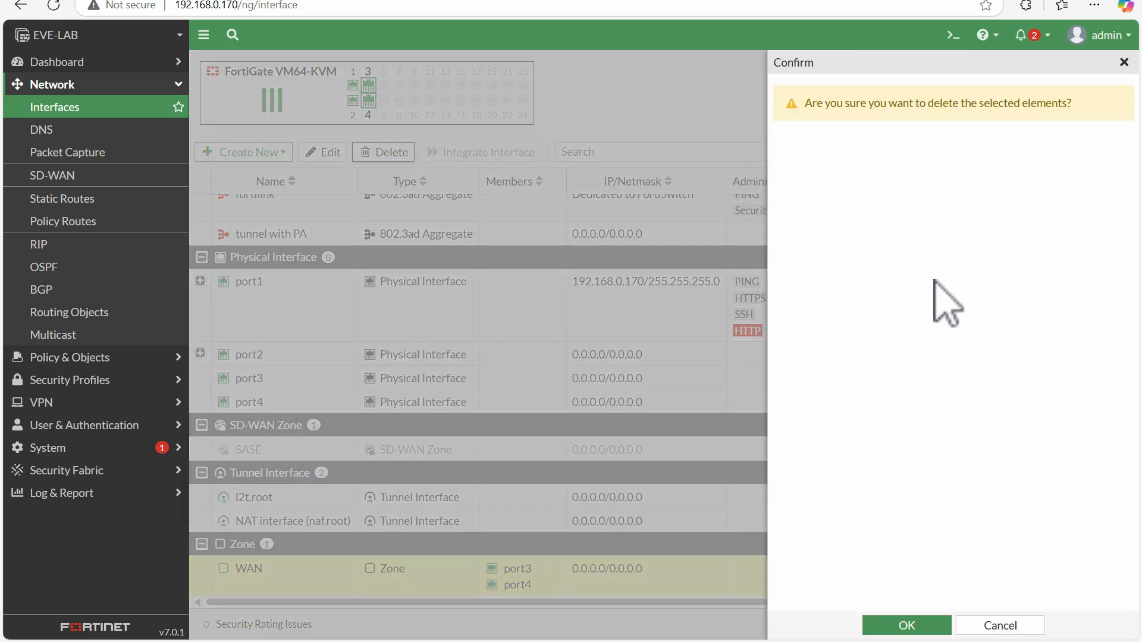
click(905, 624)
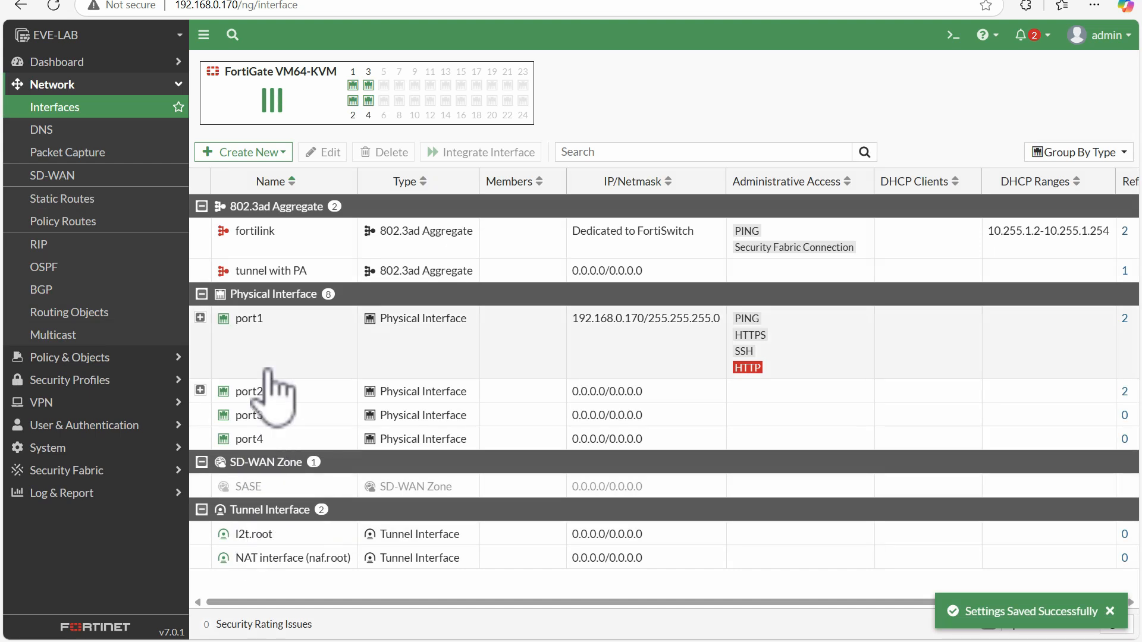
Start a new virtual wire pair and name it Internal
click(244, 153)
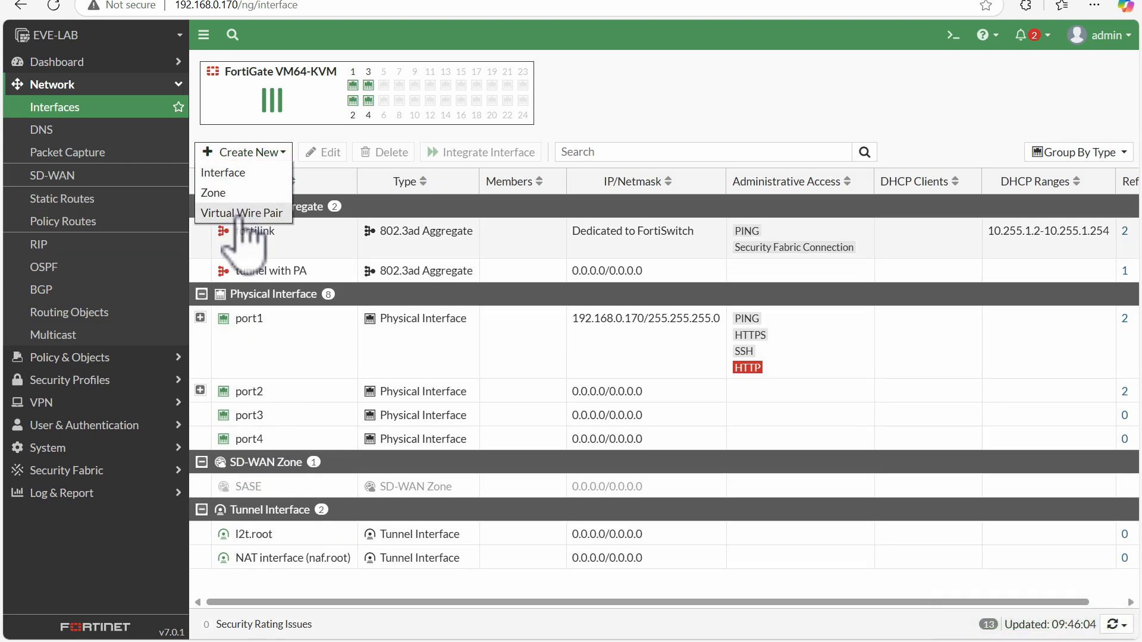
click(241, 213)
click(372, 98)
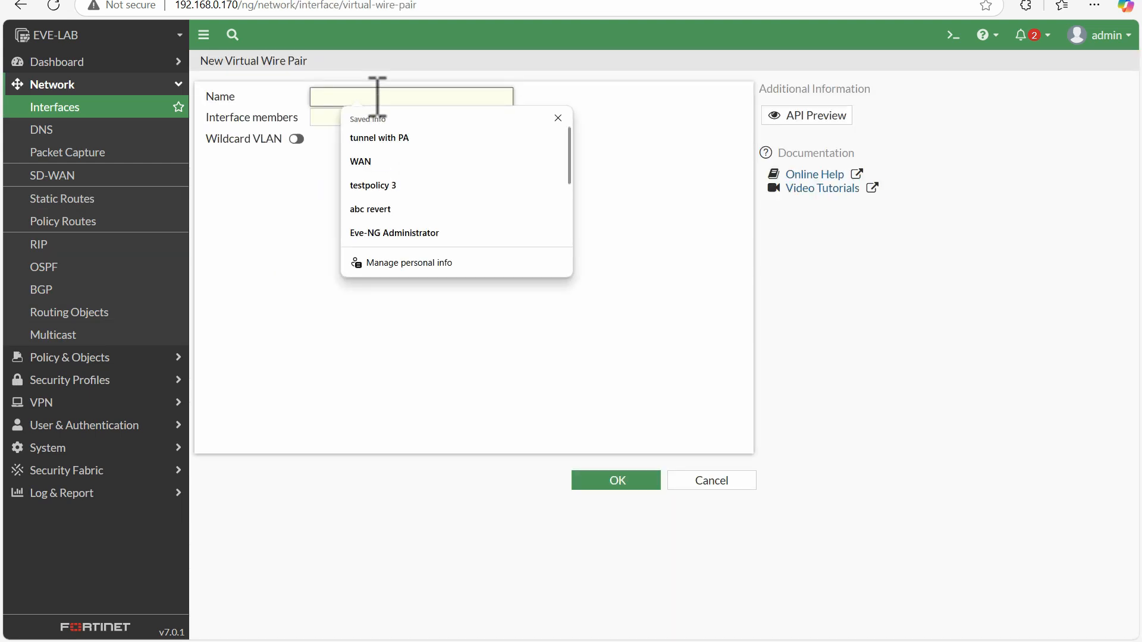
text(Int)
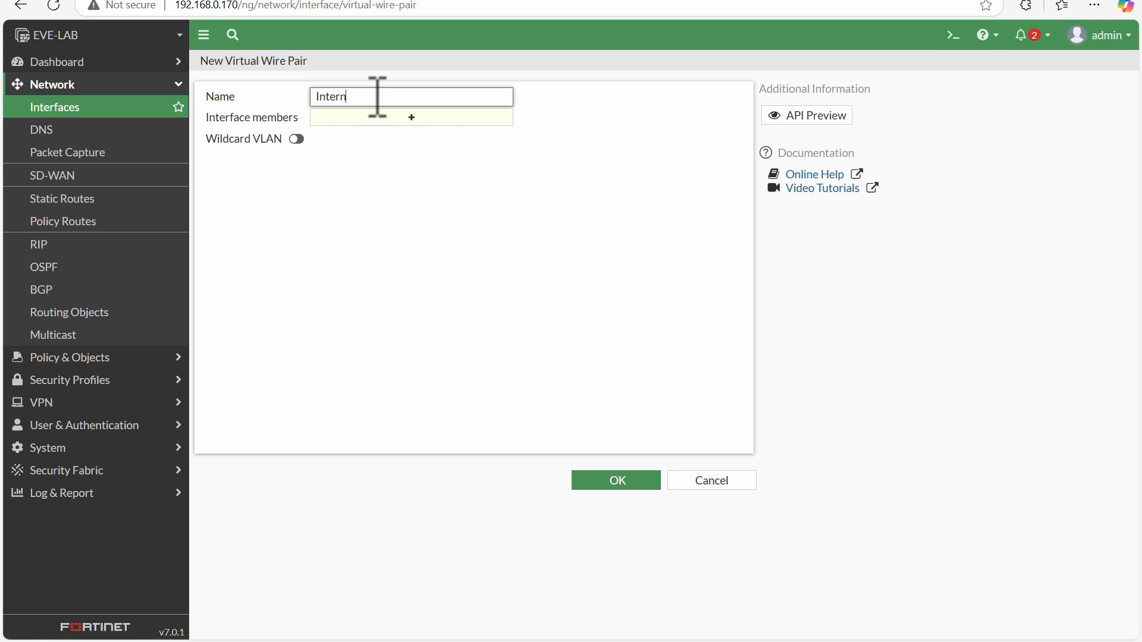
text(ernal)
Add port3 and port4 as the interface members and save the virtual wire pair
click(443, 118)
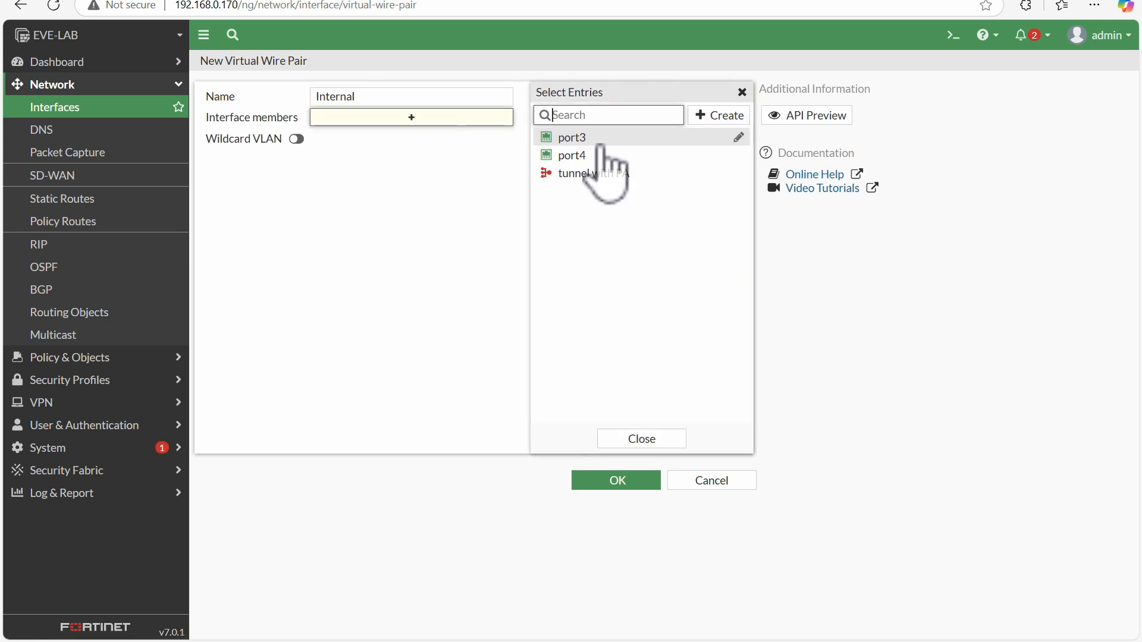
click(580, 138)
click(580, 155)
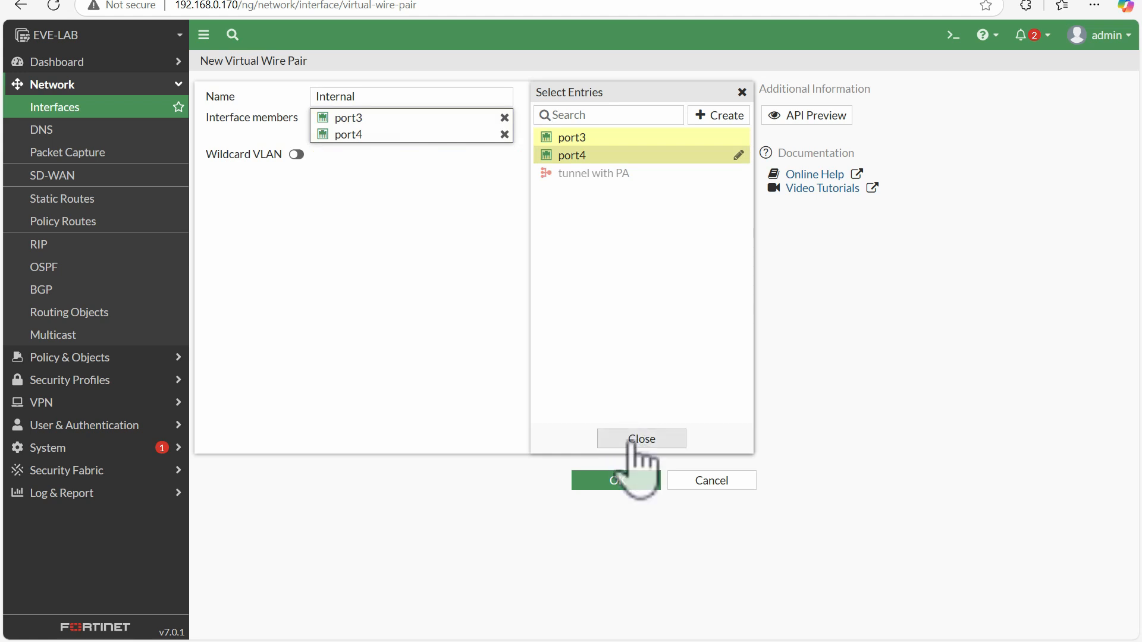
click(639, 438)
click(603, 478)
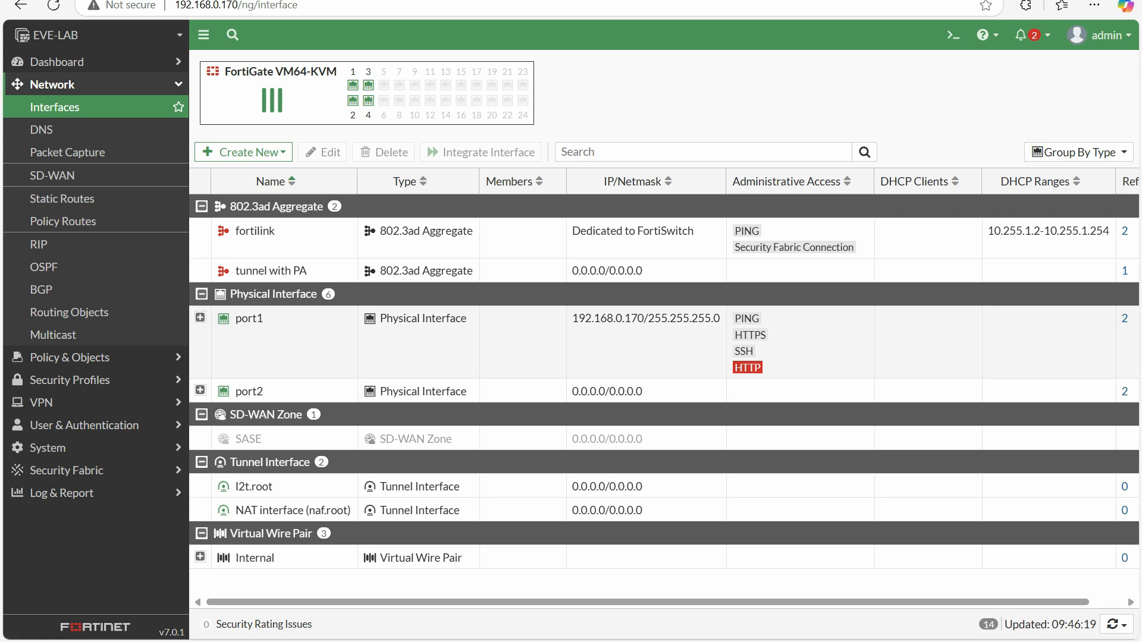
mouse_move(192, 521)
mouse_down()
mouse_move(379, 525)
mouse_move(363, 589)
mouse_up()
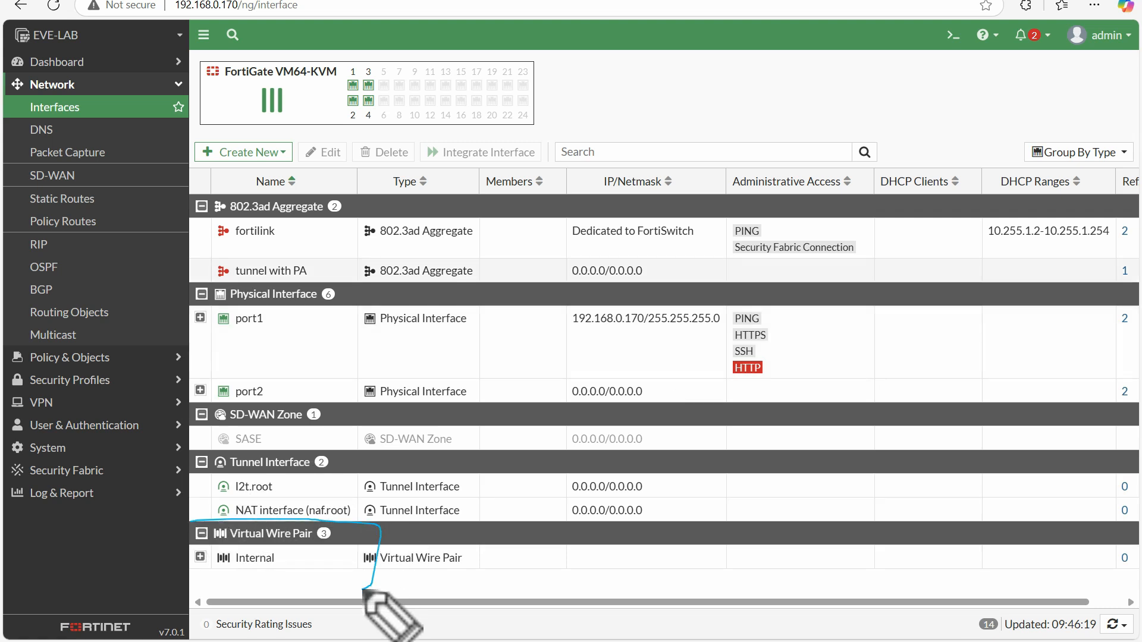
click(335, 594)
drag(70, 470, 1, 544)
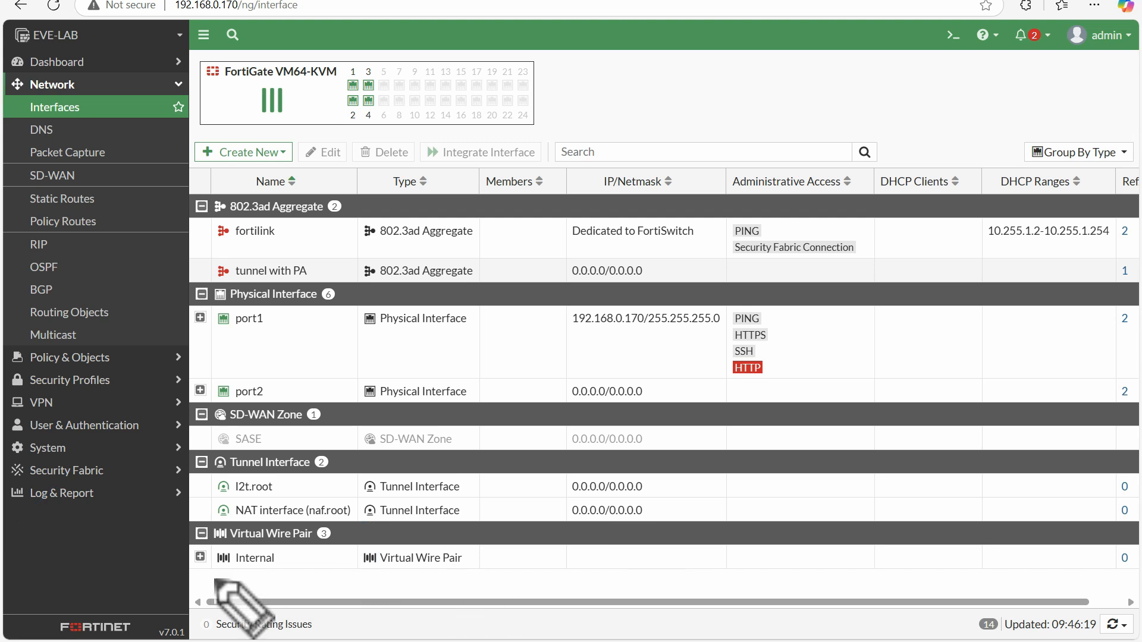
drag(202, 575, 382, 575)
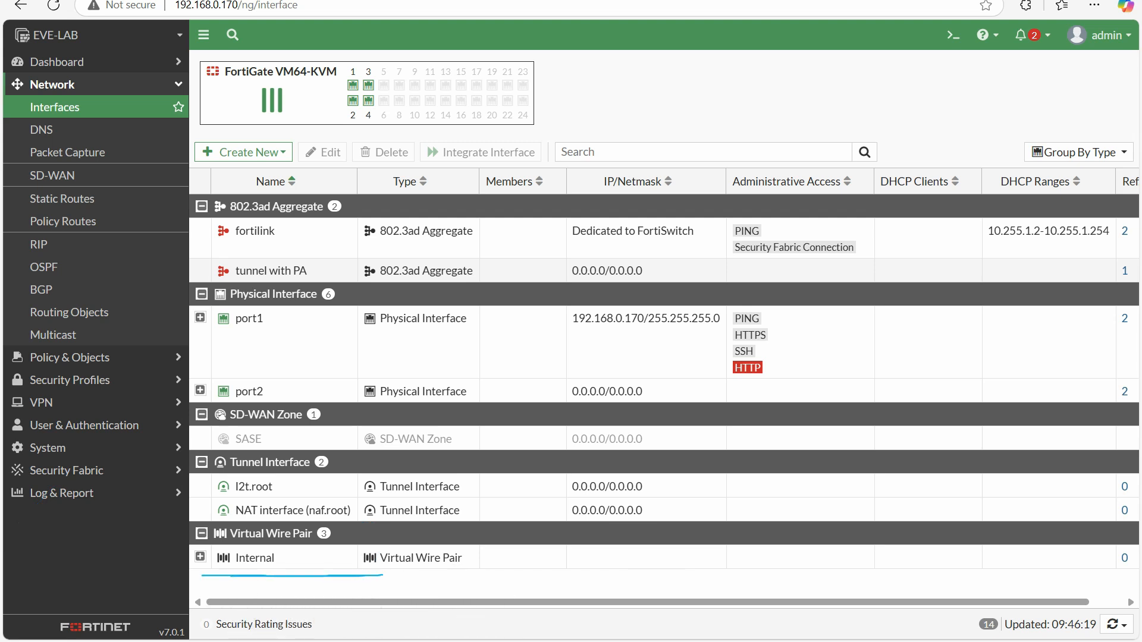
Examine the member ports of the Internal virtual wire pair and the interface settings available for port3, leaving them unedited
click(201, 556)
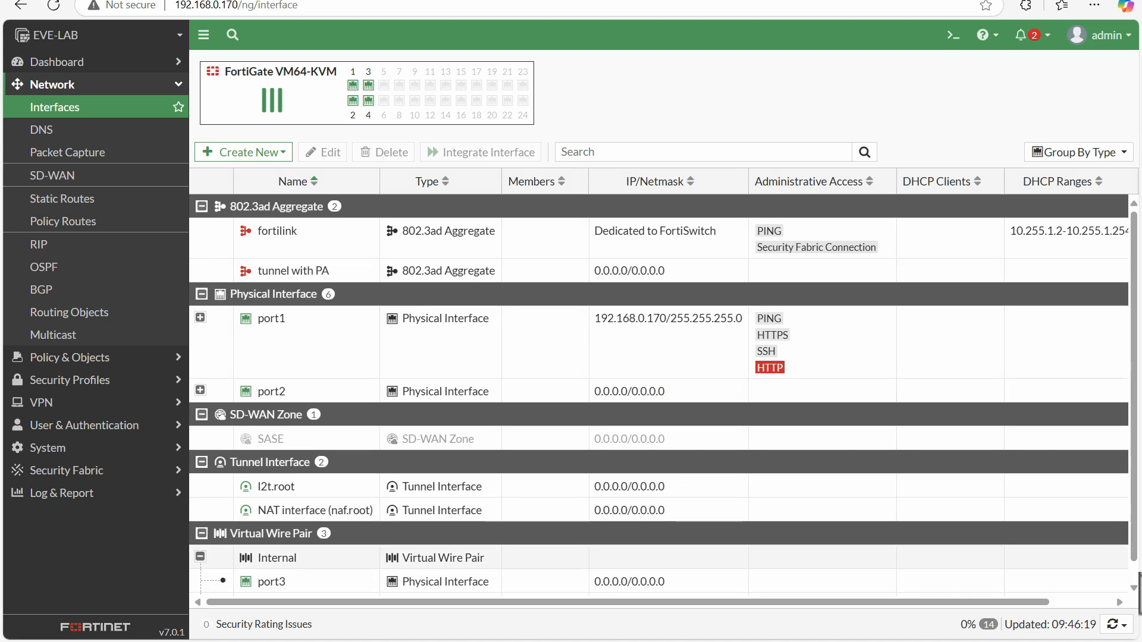
scroll(1127, 571, down, 1)
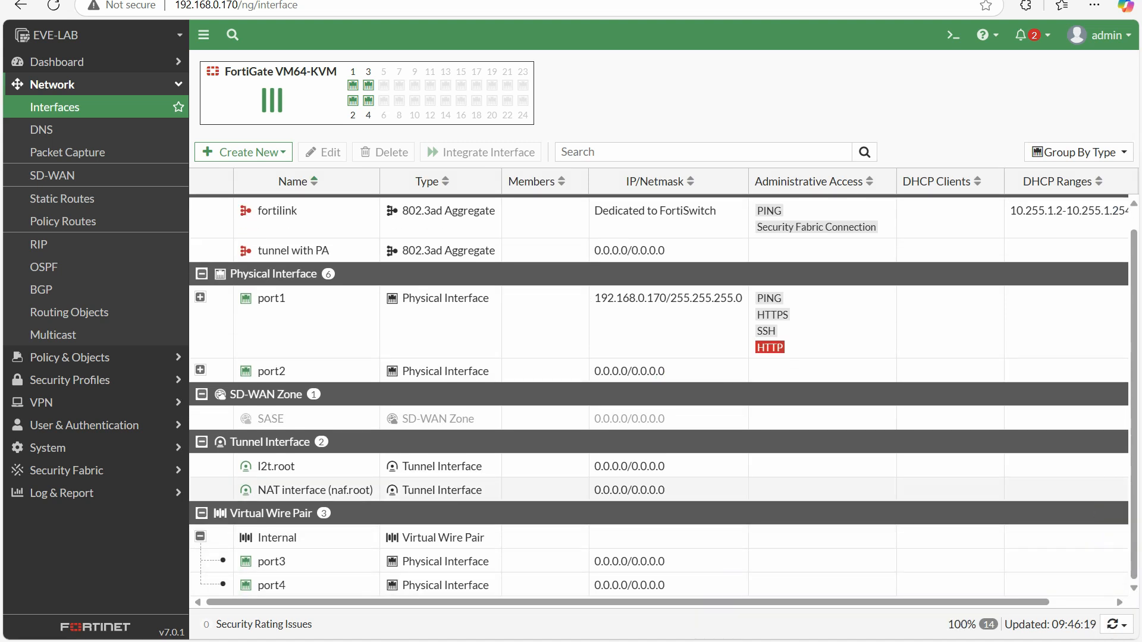
mouse_move(206, 559)
mouse_down()
mouse_move(232, 550)
mouse_move(243, 579)
mouse_up()
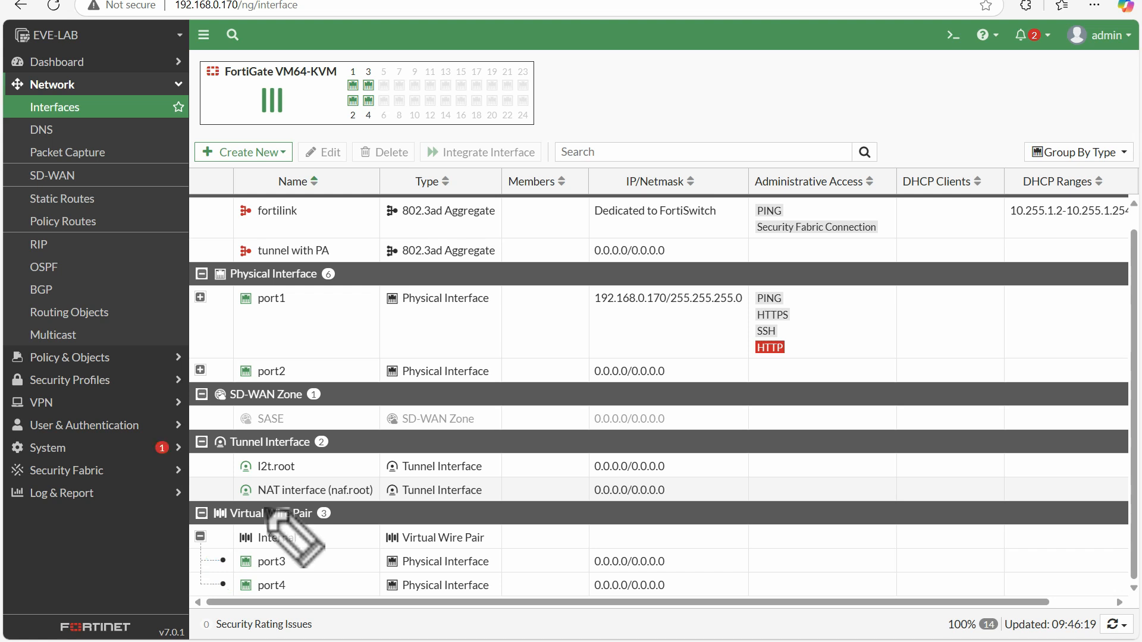
click(305, 560)
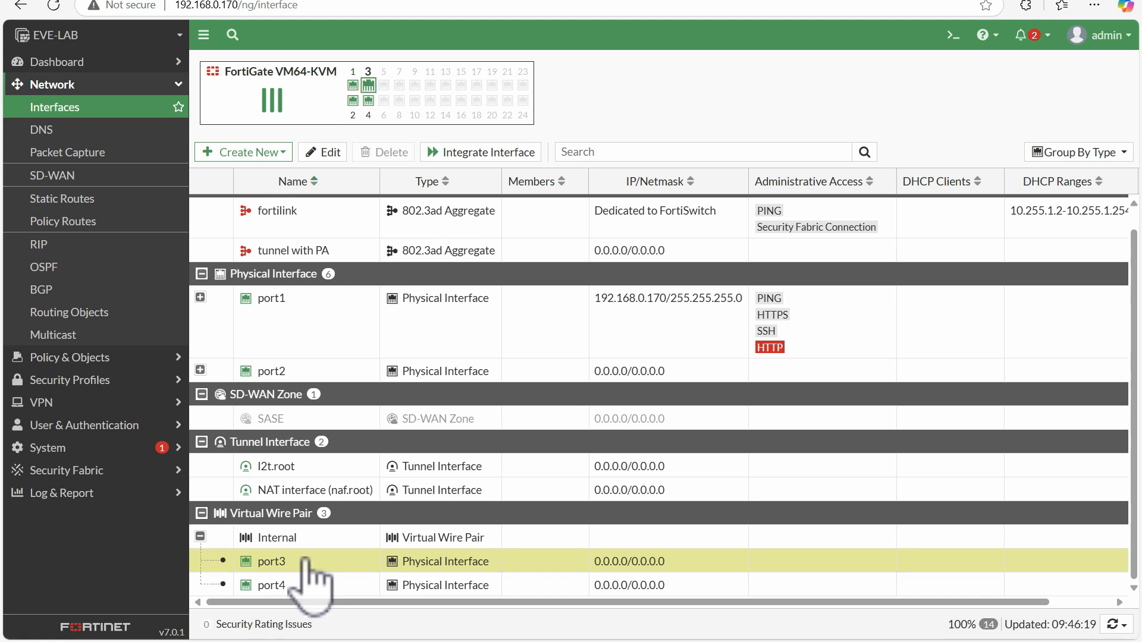
double_click(305, 560)
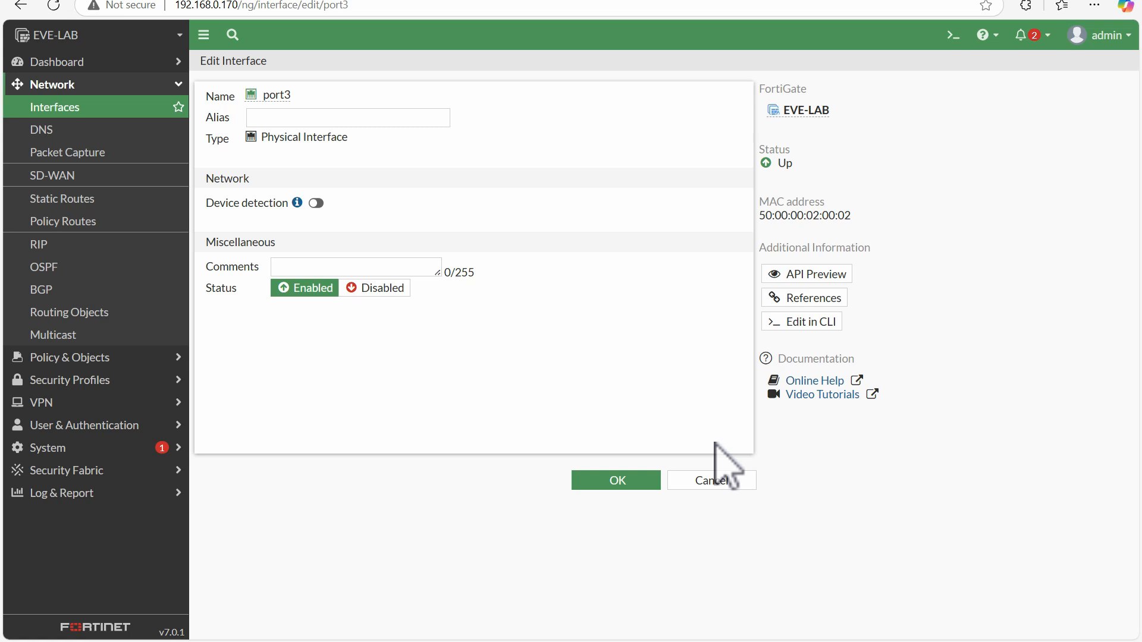
click(738, 482)
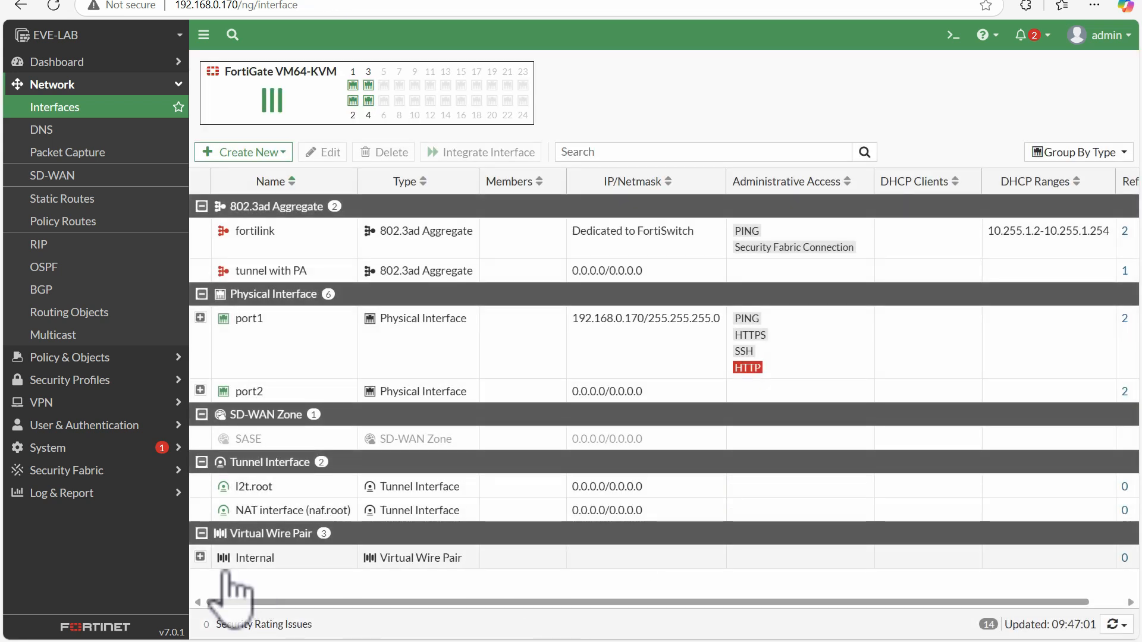
click(200, 557)
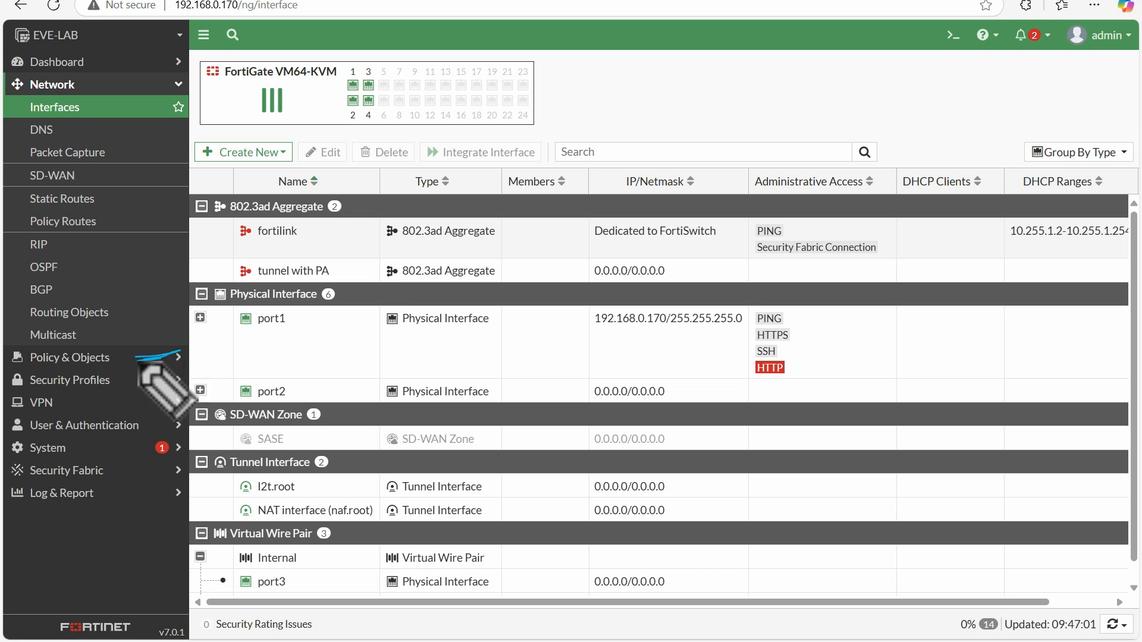
Start a new firewall virtual wire pair policy and name it test
drag(137, 360, 180, 352)
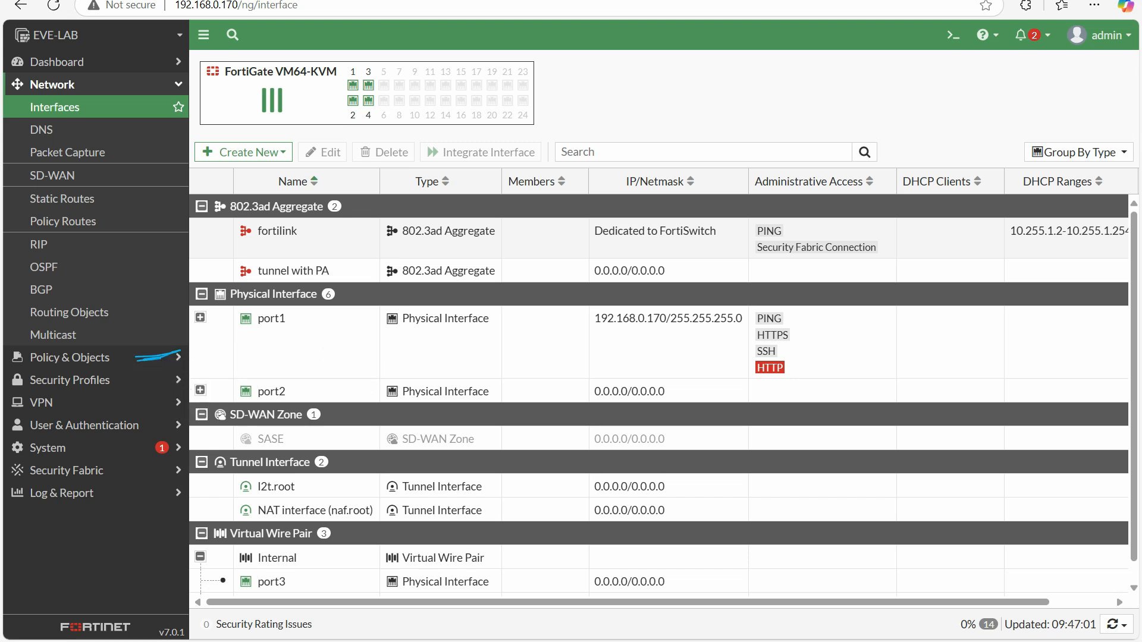
click(125, 358)
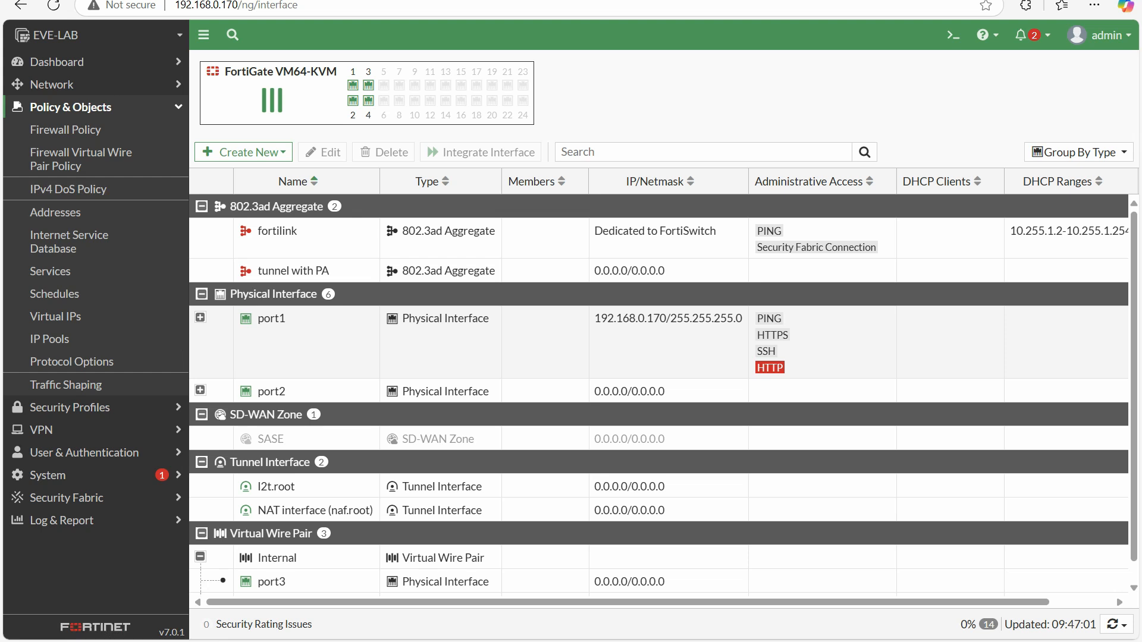
mouse_move(16, 145)
mouse_down()
mouse_move(132, 142)
mouse_move(95, 172)
mouse_move(33, 174)
mouse_move(15, 149)
mouse_up()
click(77, 159)
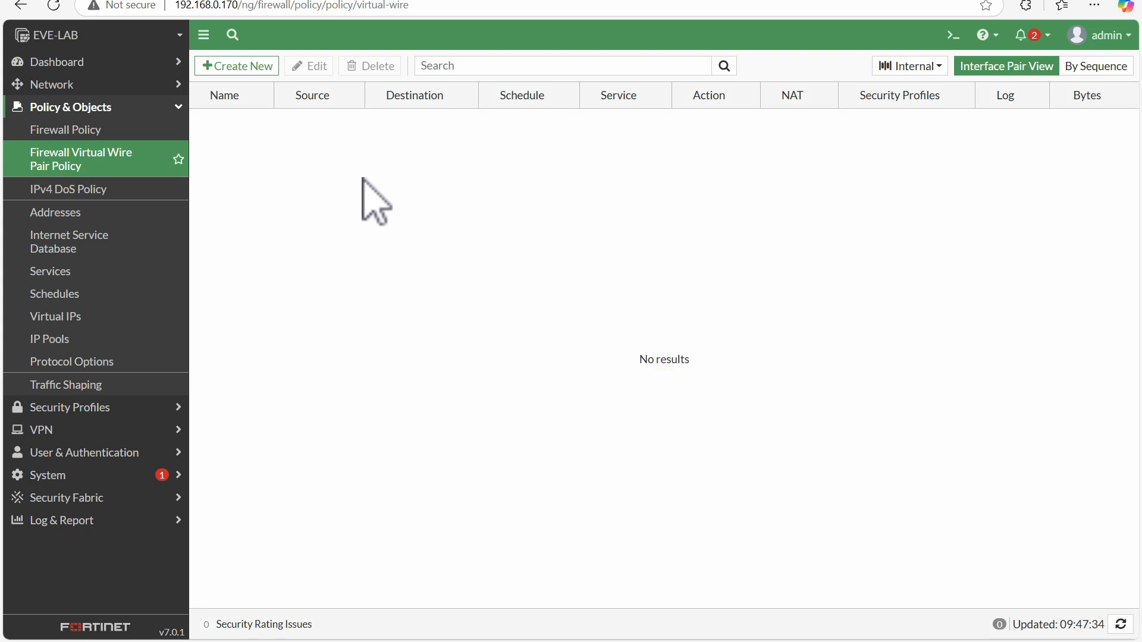
click(236, 67)
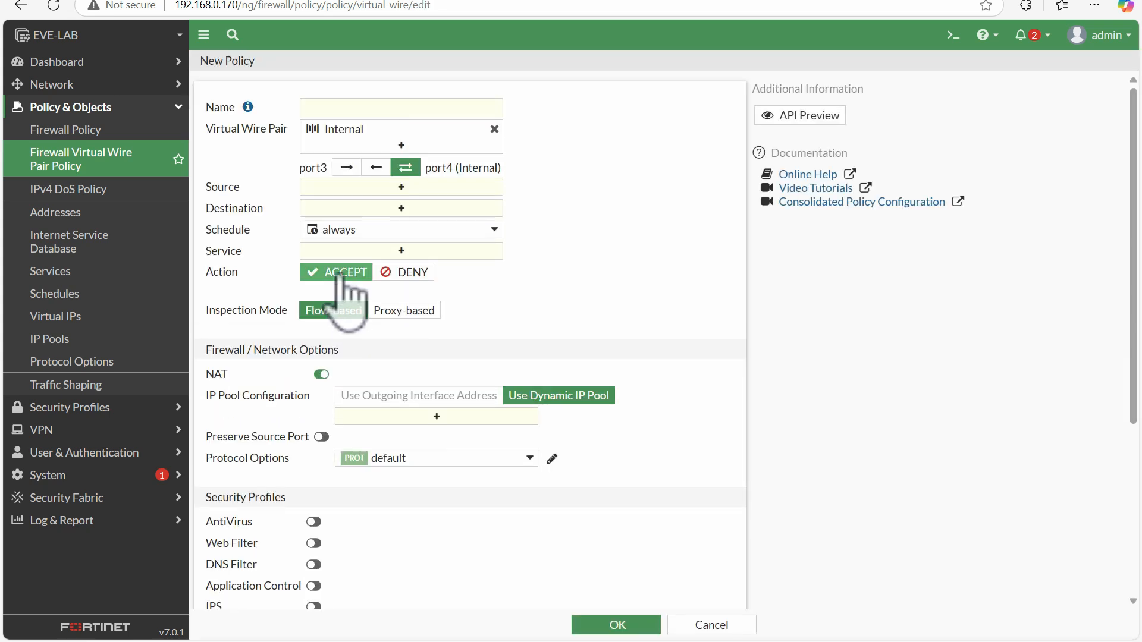
click(360, 108)
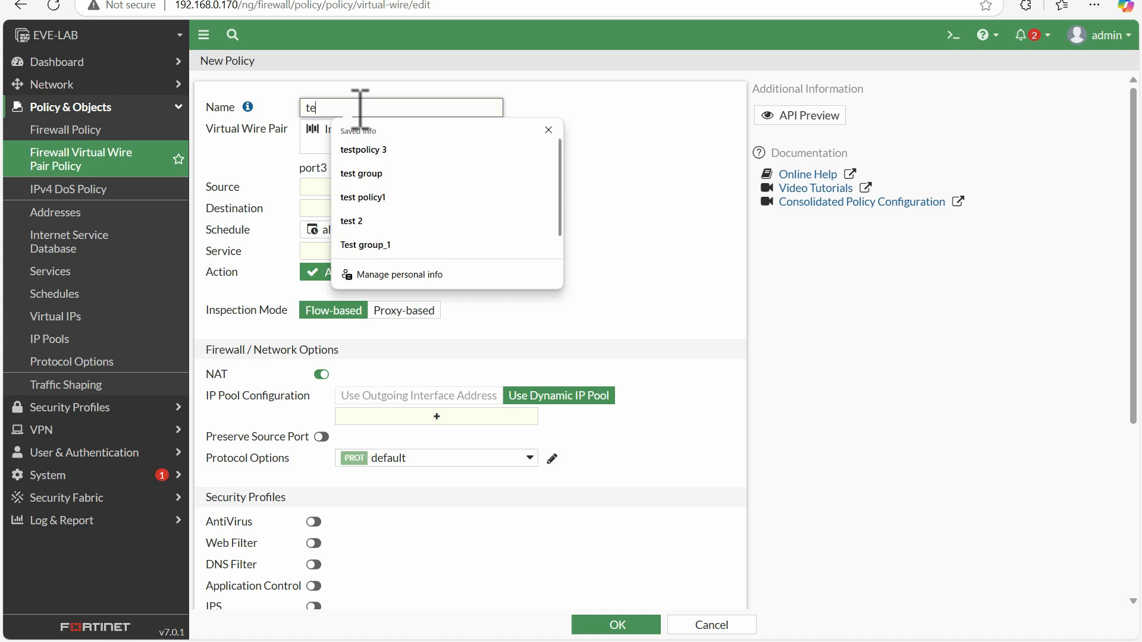
click(464, 85)
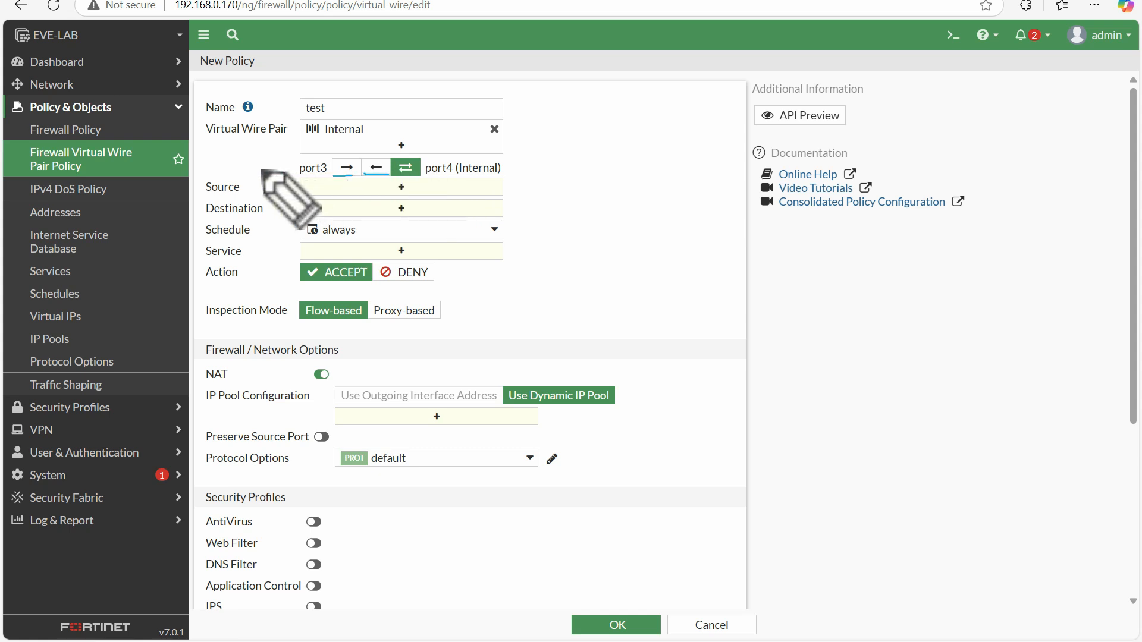
drag(255, 167, 298, 168)
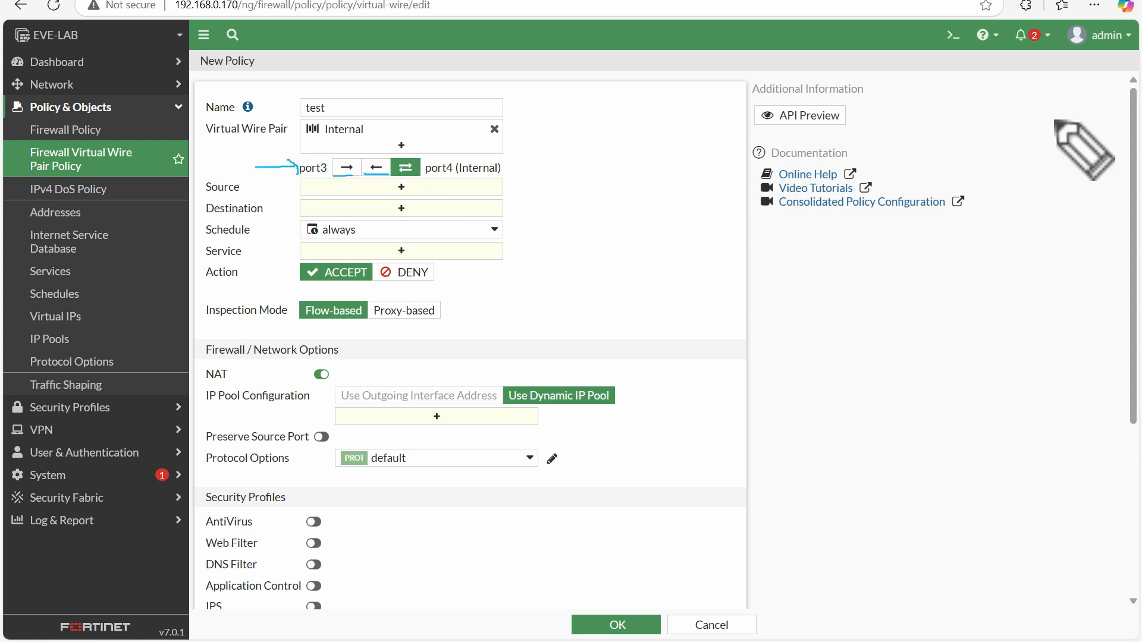
key(e)
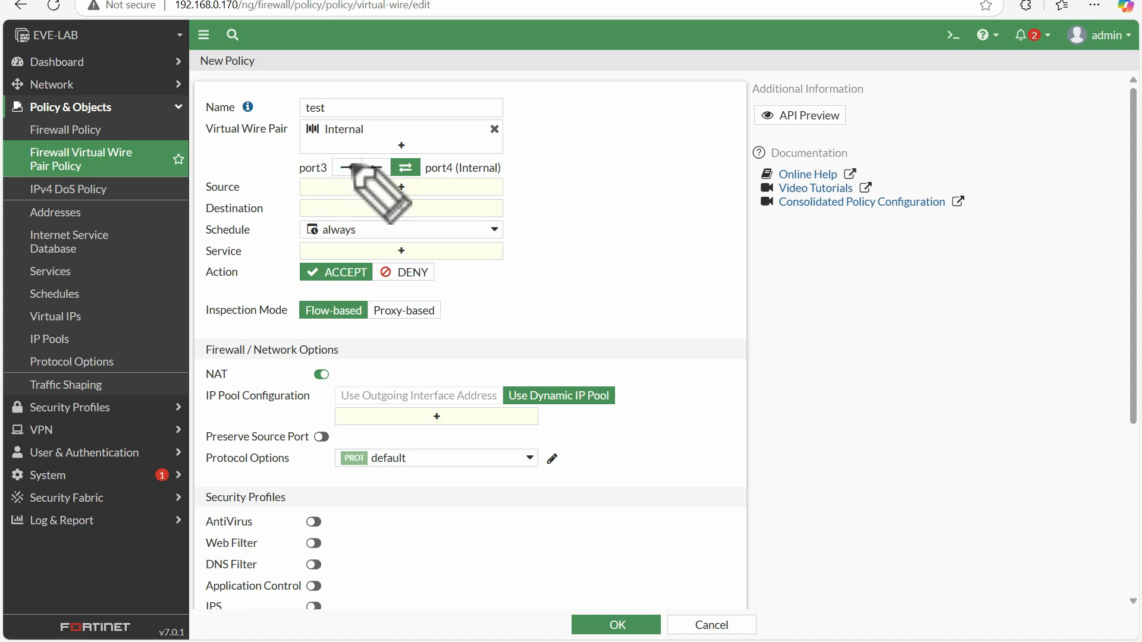
mouse_move(351, 159)
mouse_down()
mouse_move(333, 161)
mouse_move(340, 172)
mouse_move(354, 166)
mouse_up()
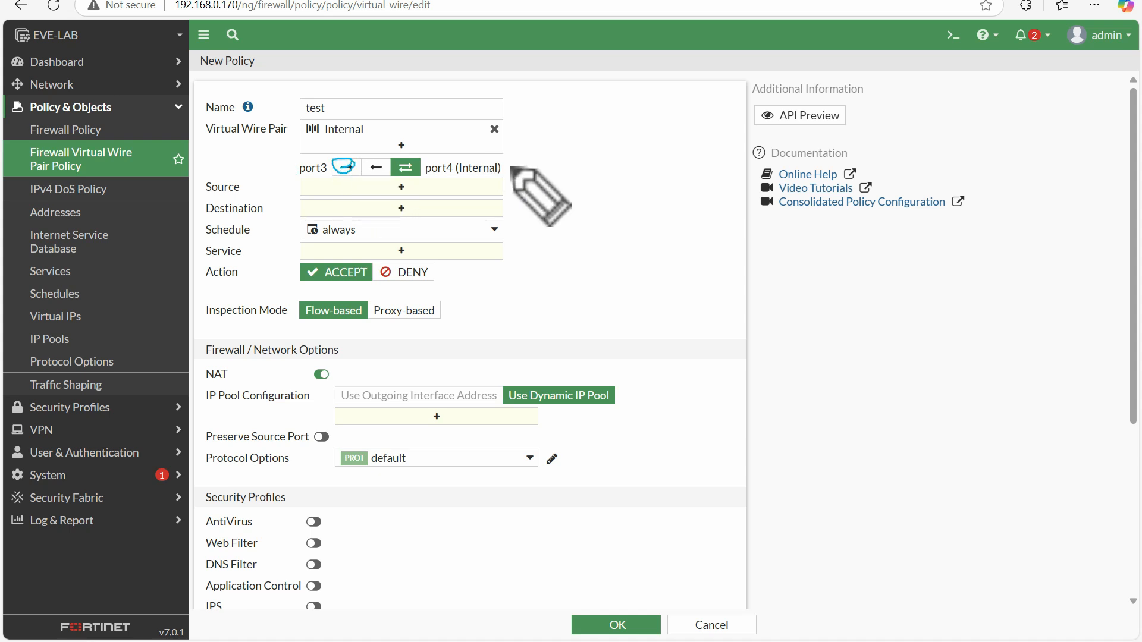
drag(516, 167, 507, 166)
mouse_move(379, 158)
mouse_down()
mouse_move(364, 164)
mouse_move(384, 176)
mouse_move(387, 156)
mouse_move(424, 159)
mouse_move(399, 169)
mouse_up()
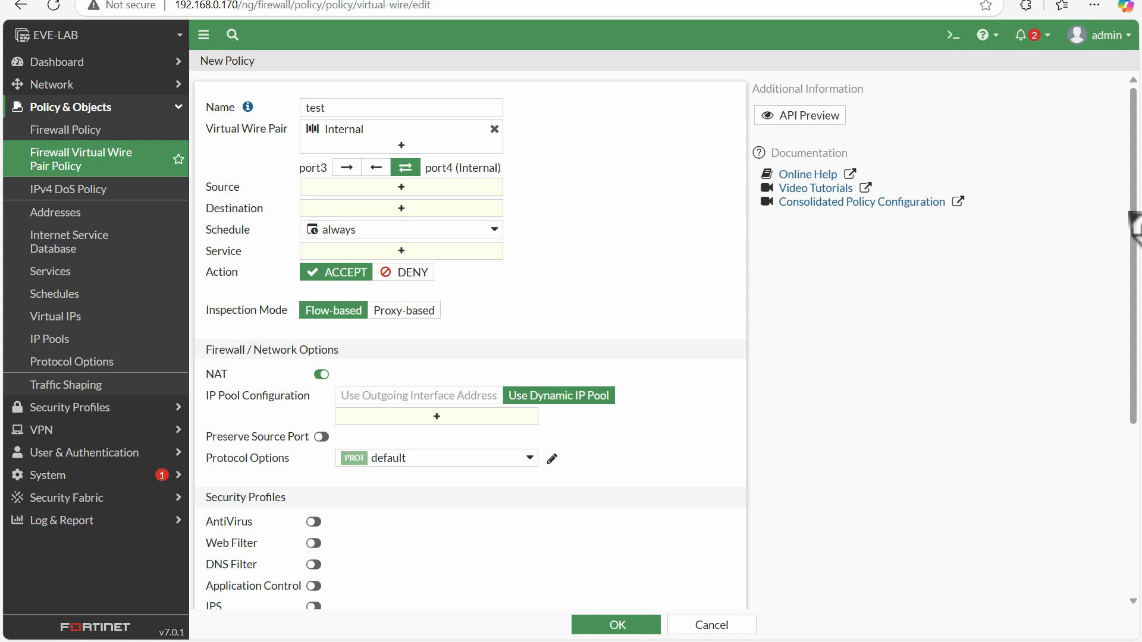
mouse_move(417, 153)
mouse_down()
mouse_move(399, 154)
mouse_move(409, 179)
mouse_move(405, 157)
mouse_up()
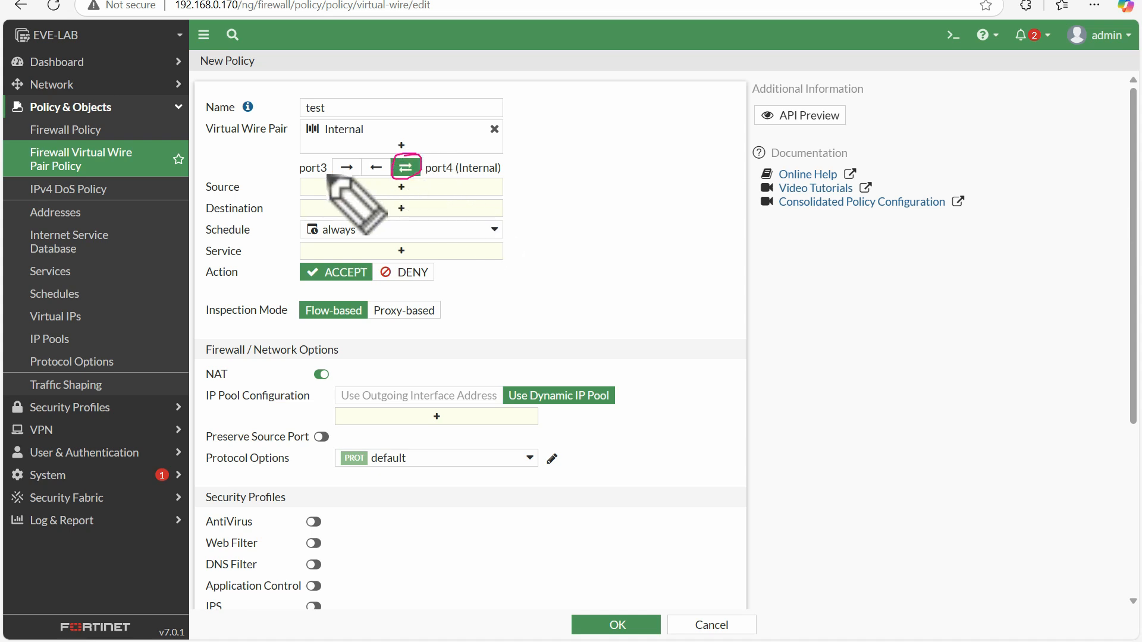
mouse_move(247, 167)
mouse_down()
mouse_move(357, 172)
mouse_move(329, 156)
mouse_move(293, 160)
mouse_move(296, 174)
mouse_up()
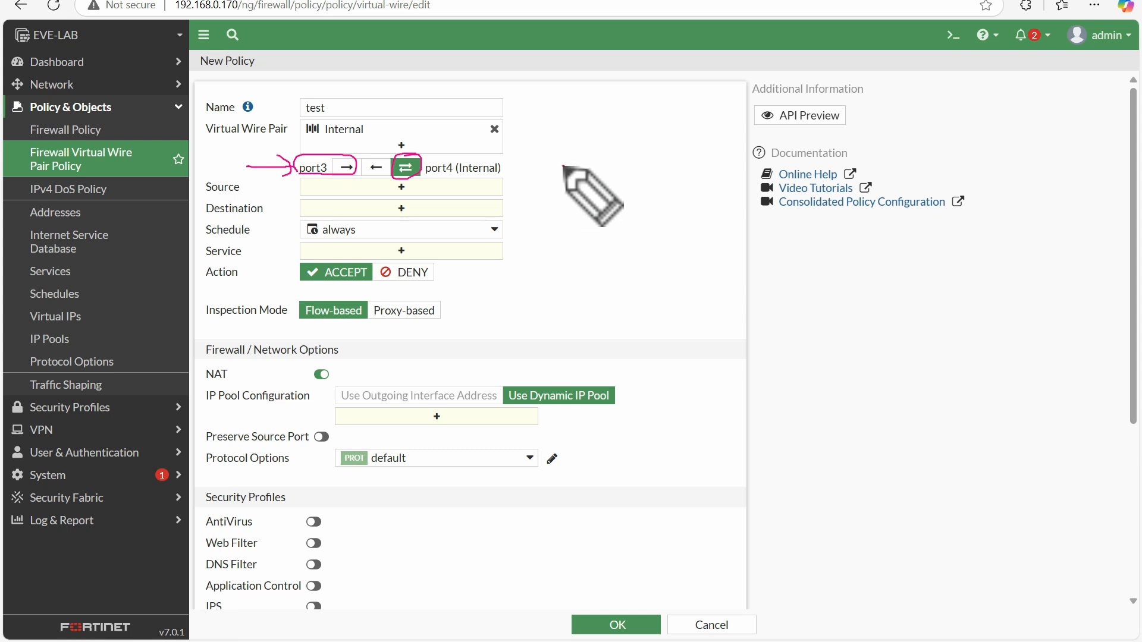
mouse_move(564, 166)
mouse_down()
mouse_move(512, 156)
mouse_move(518, 171)
mouse_up()
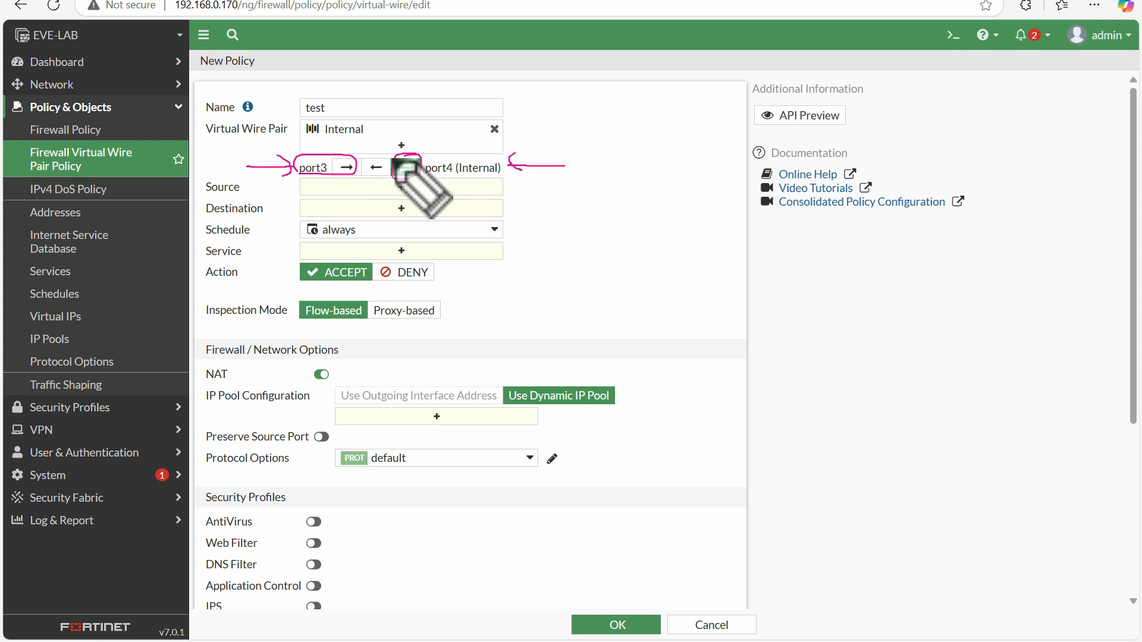
drag(389, 157, 373, 150)
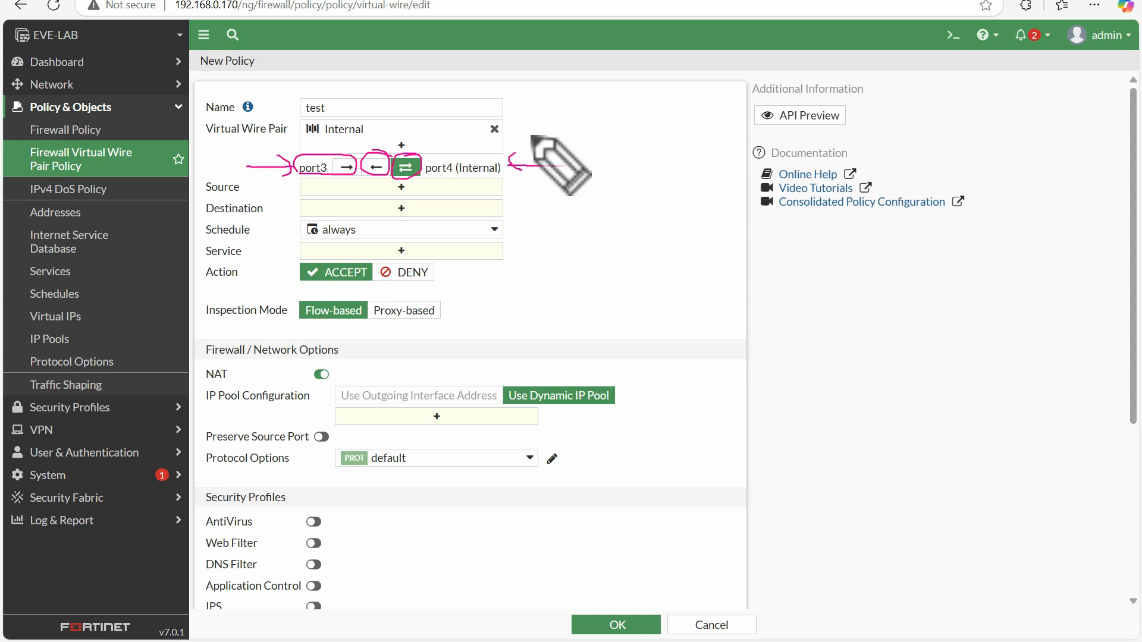
drag(373, 152, 391, 165)
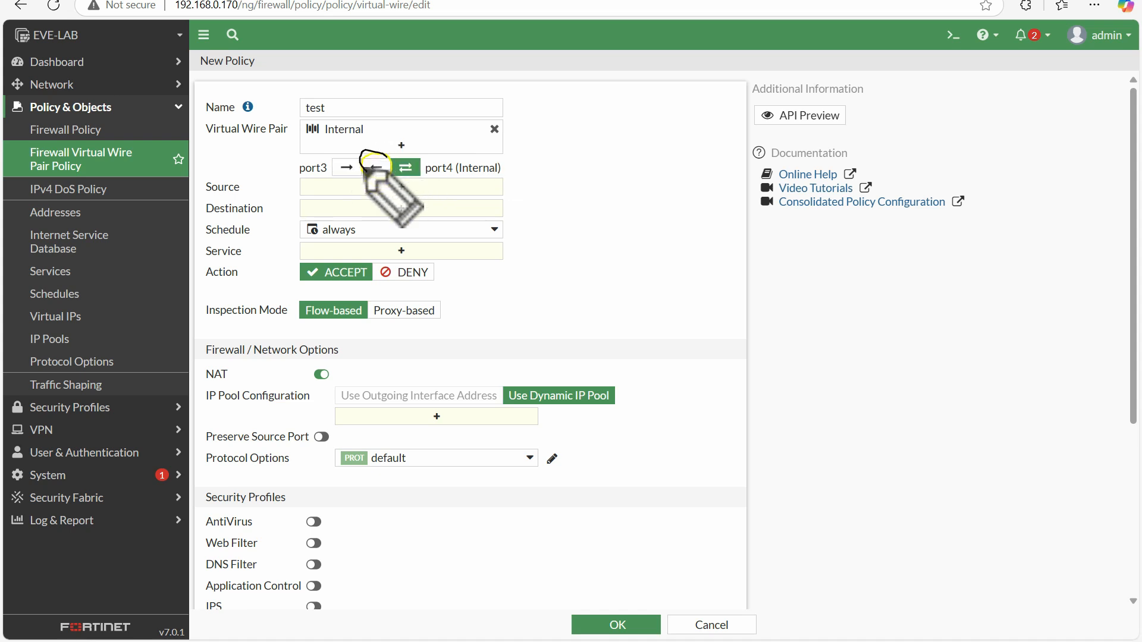
mouse_move(391, 160)
mouse_down()
mouse_move(331, 164)
mouse_move(409, 174)
mouse_move(418, 159)
mouse_up()
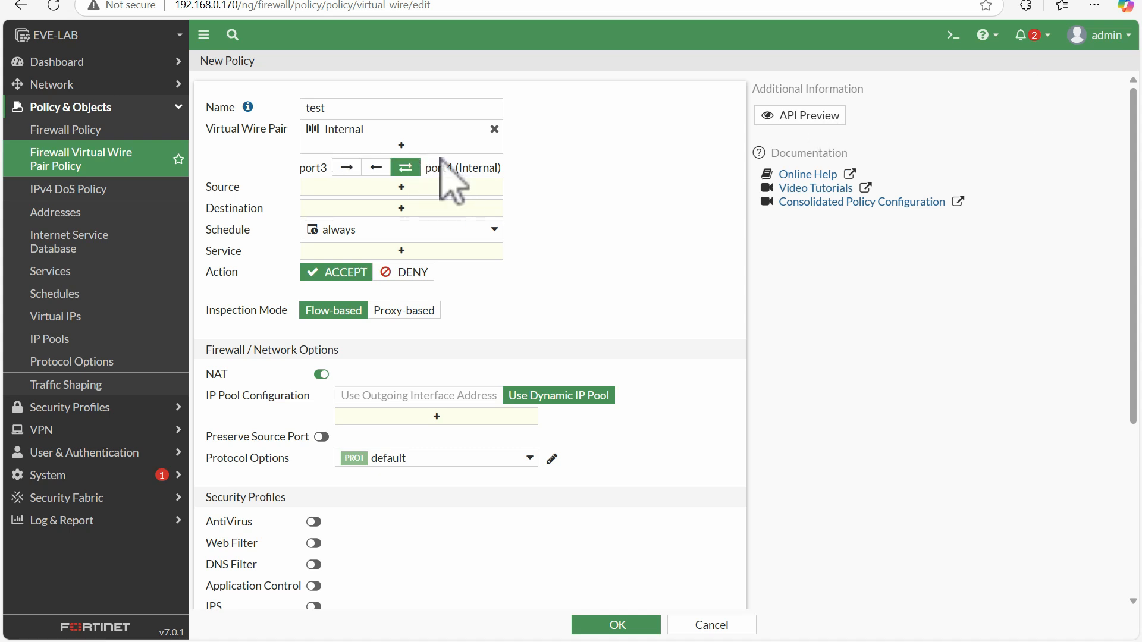
Set the policy's traffic direction from port3 to port4 and use abc address as the source
click(344, 168)
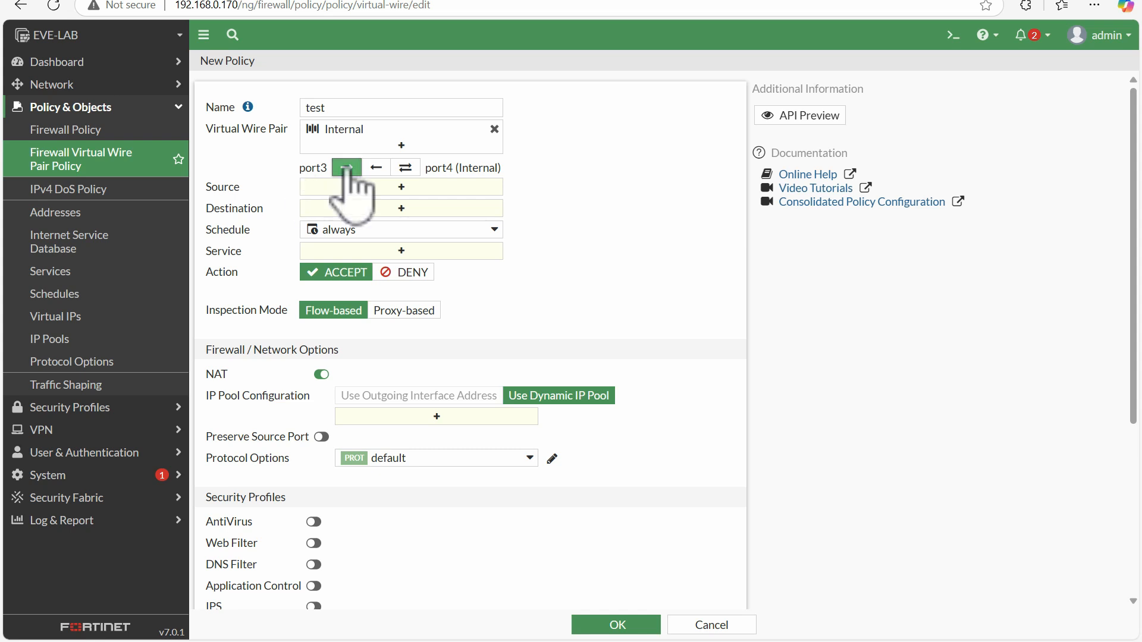
double_click(296, 168)
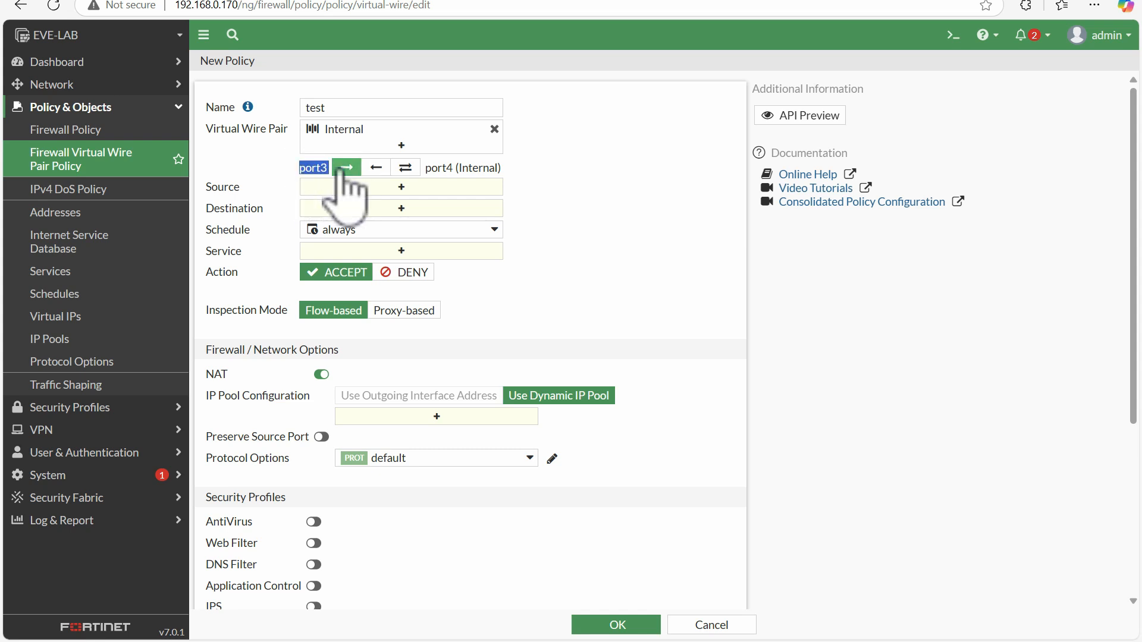
click(385, 188)
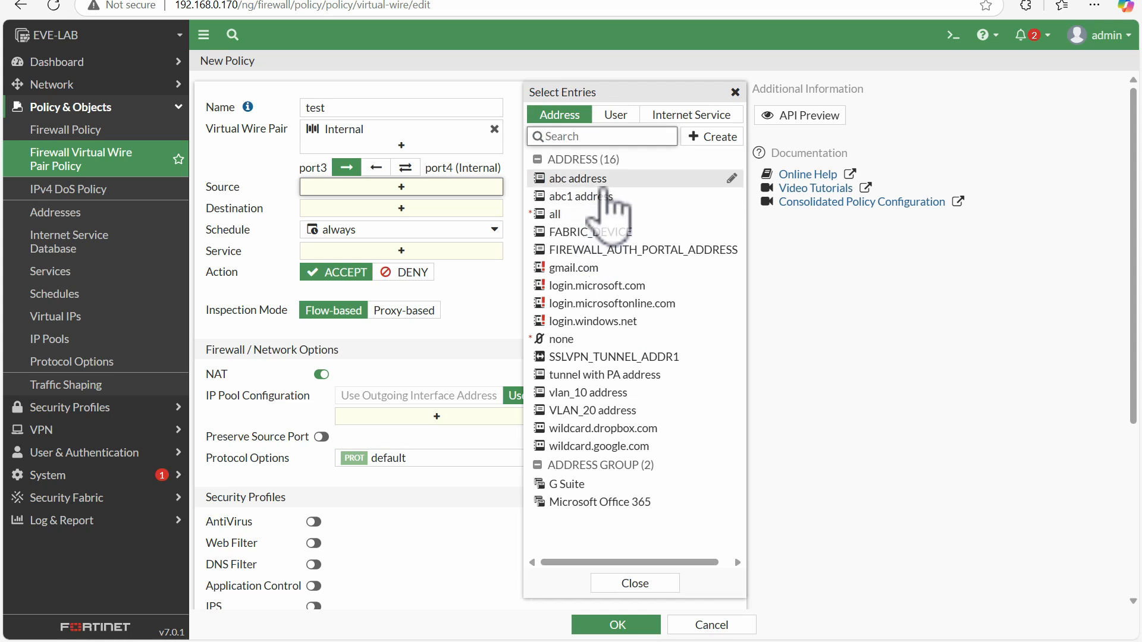
click(580, 178)
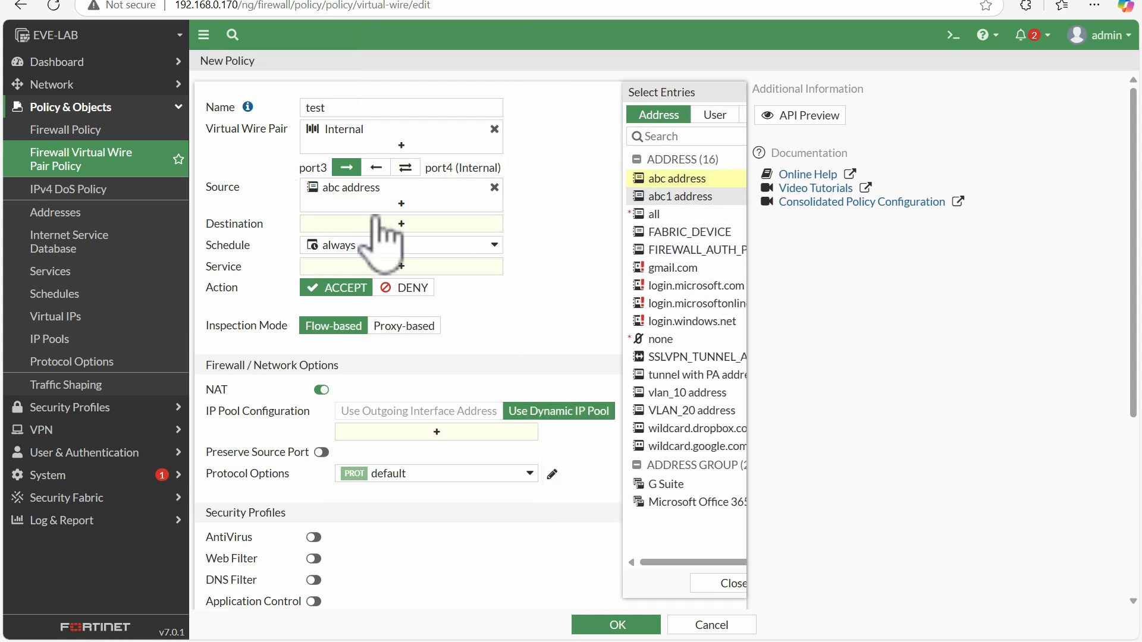
Set the policy's destination to all and its service to ALL
click(399, 223)
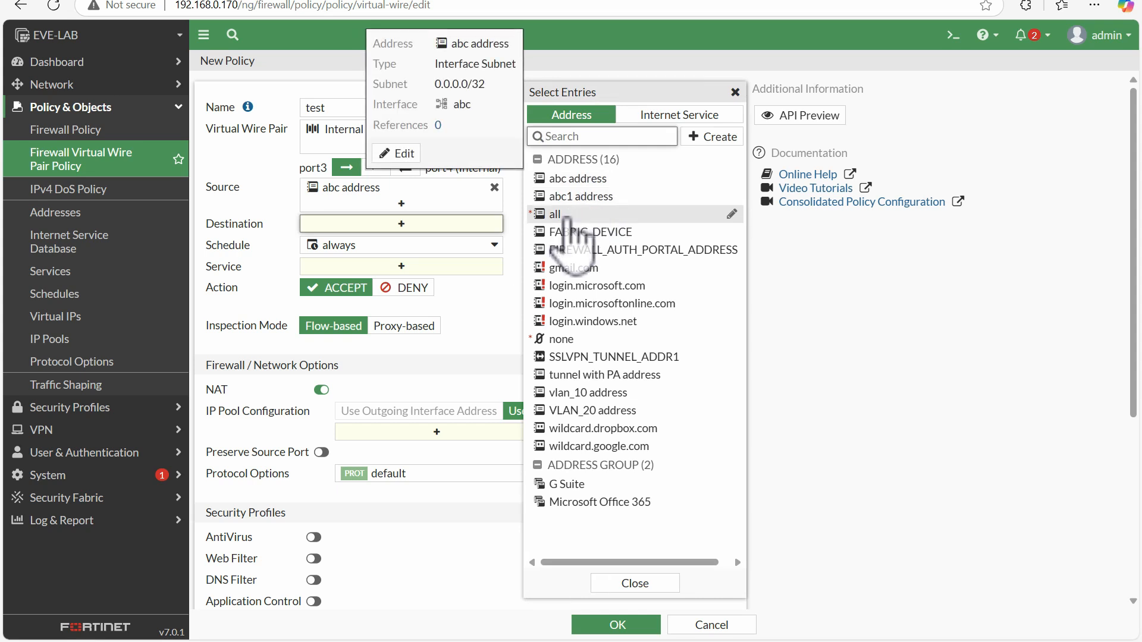
click(582, 214)
click(229, 173)
click(440, 285)
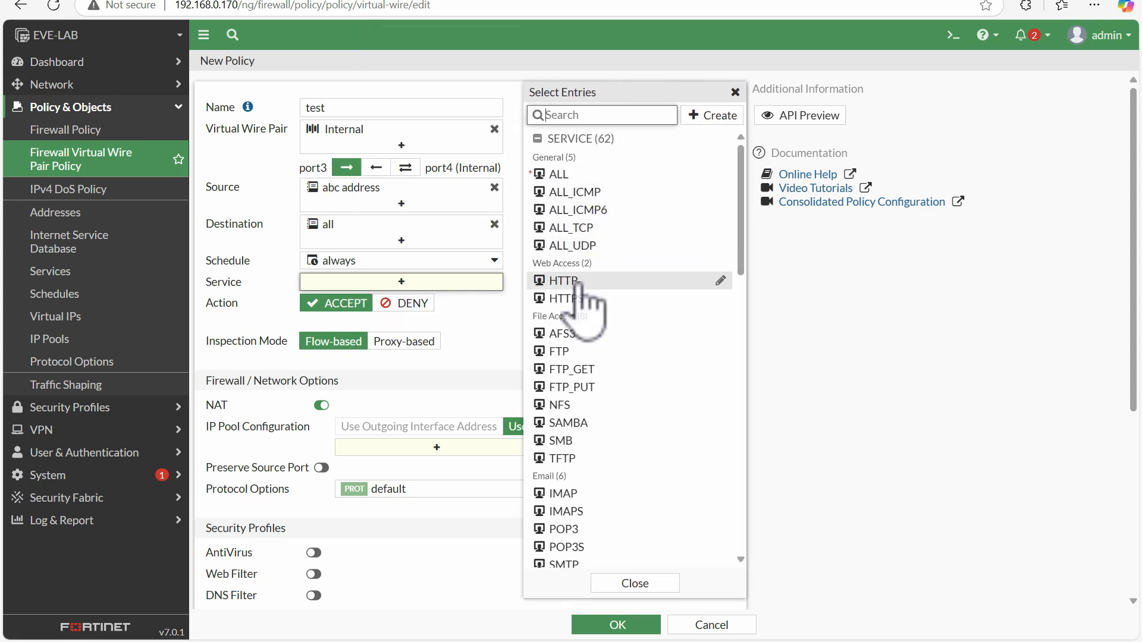
click(558, 174)
click(421, 398)
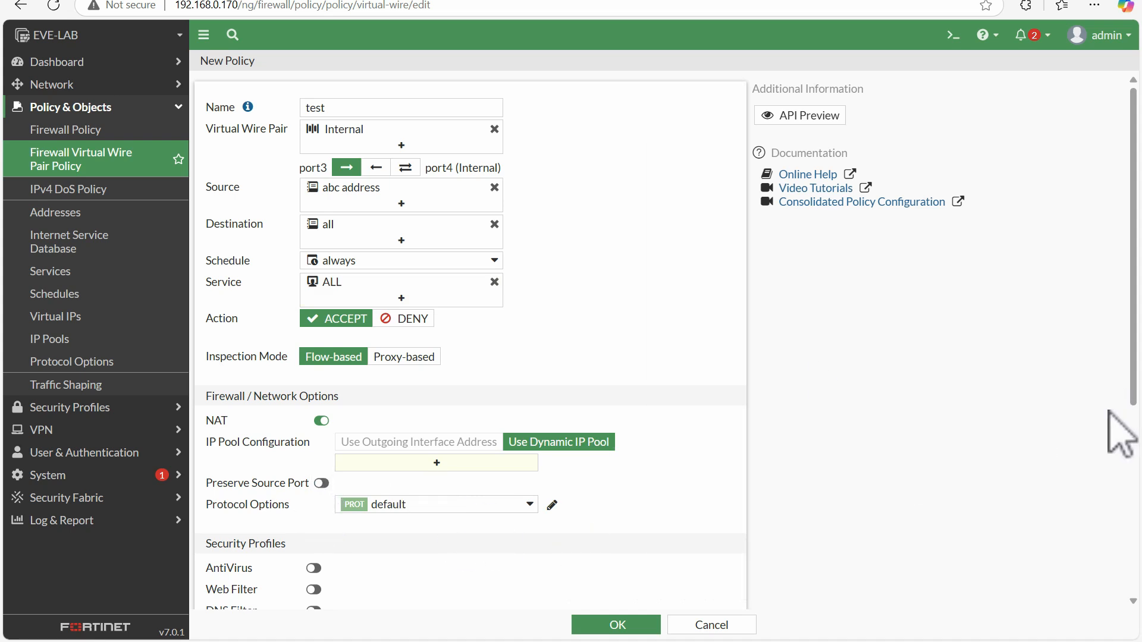
Log all sessions and enable the AntiVirus, Web Filter, DNS Filter, Application Control, IPS and File Filter security profiles
scroll(1133, 411, down, 5)
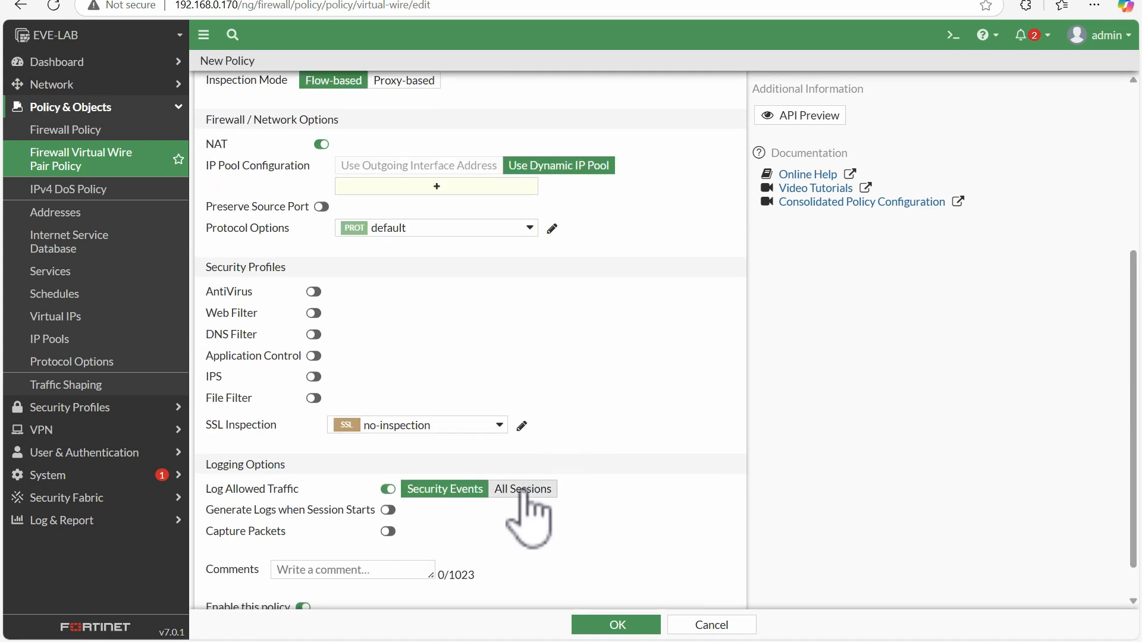
click(526, 489)
click(313, 292)
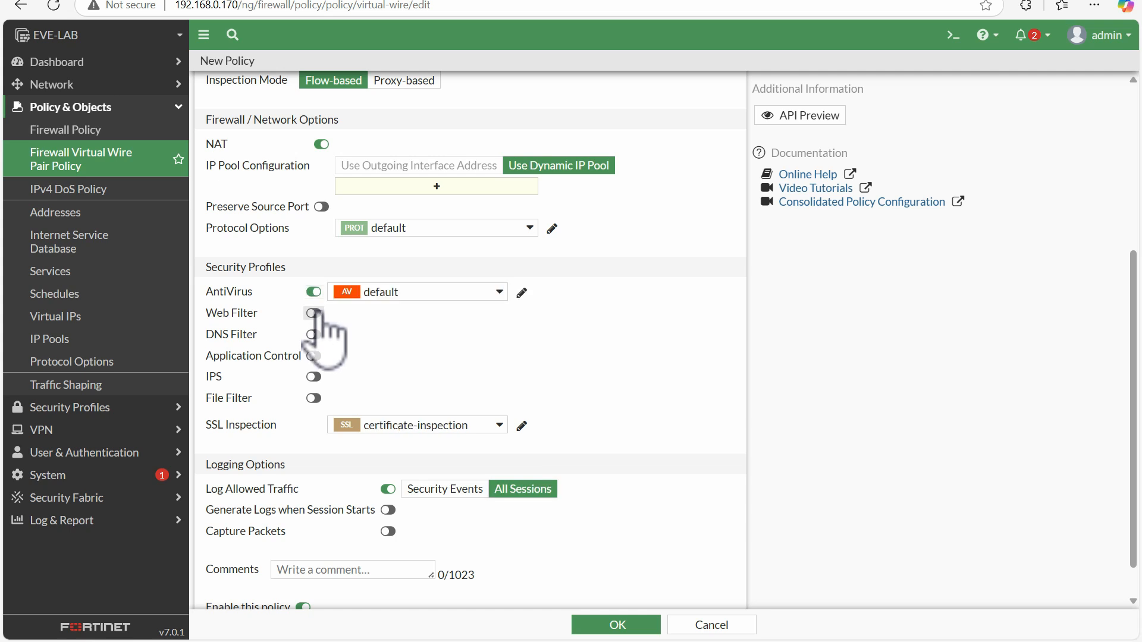
click(313, 313)
click(314, 334)
click(314, 356)
click(313, 376)
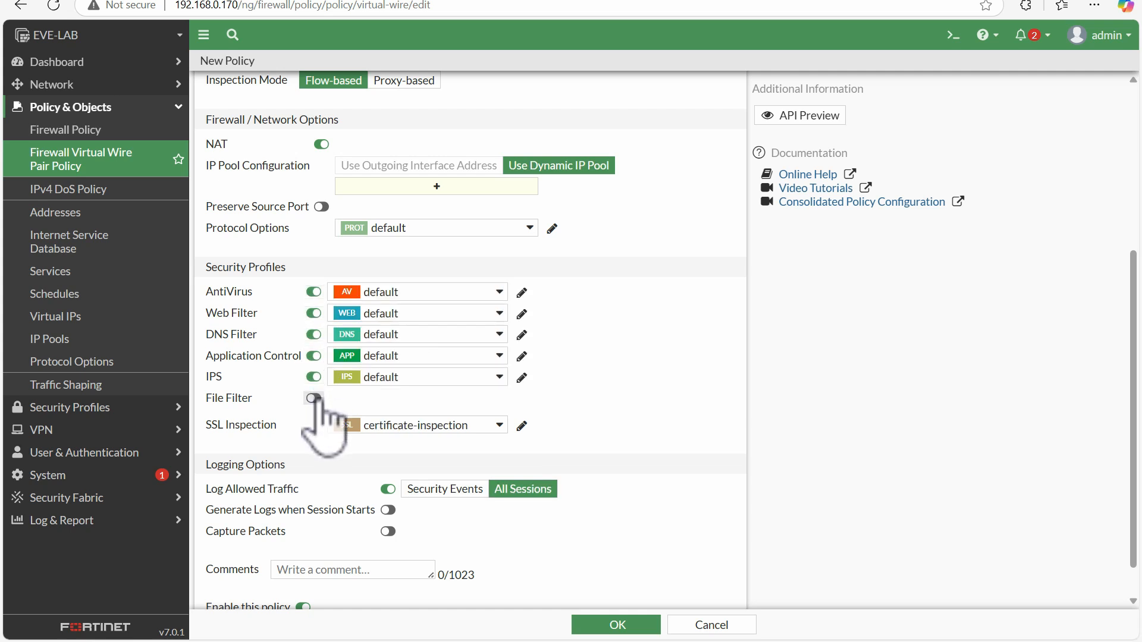
click(313, 398)
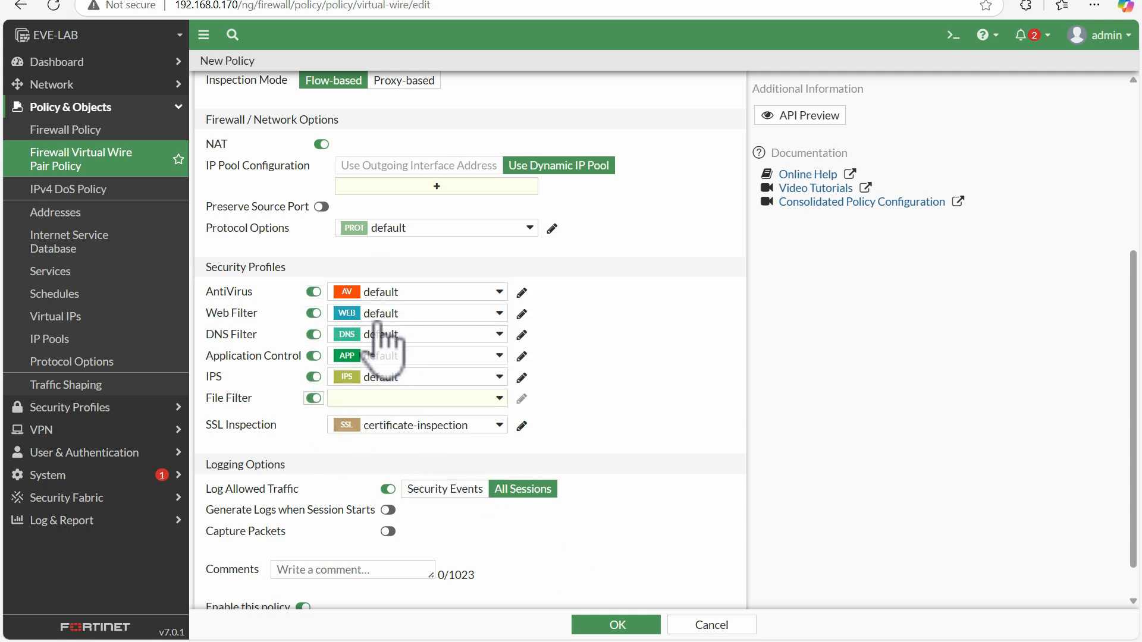
Turn off NAT for the policy instead of assigning a dynamic IP pool
scroll(1134, 494, down, 1)
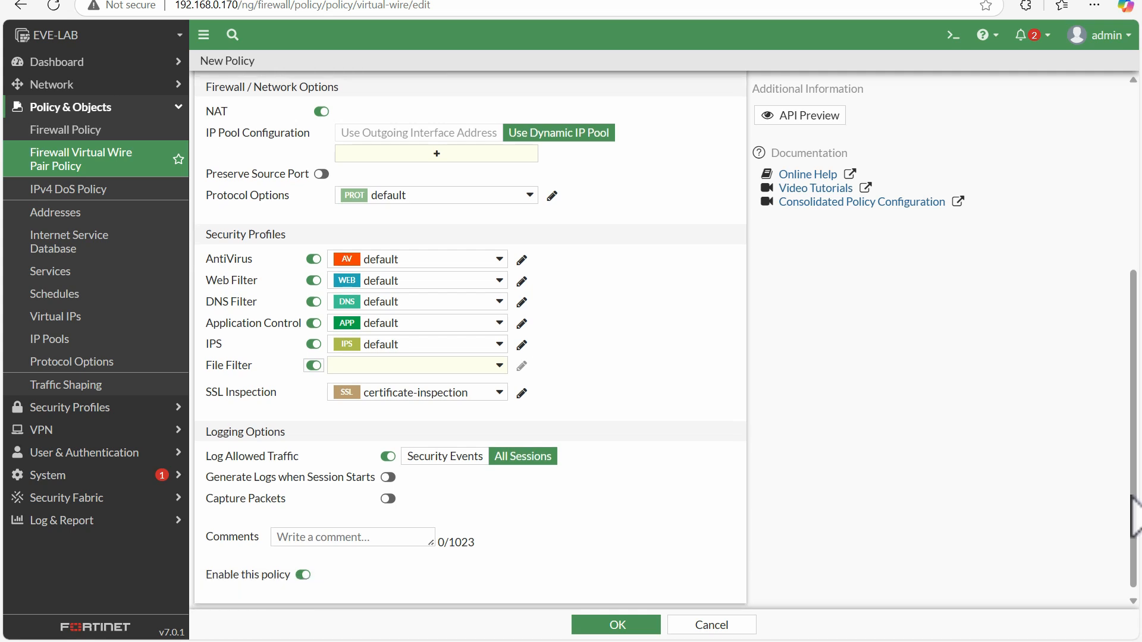
click(617, 627)
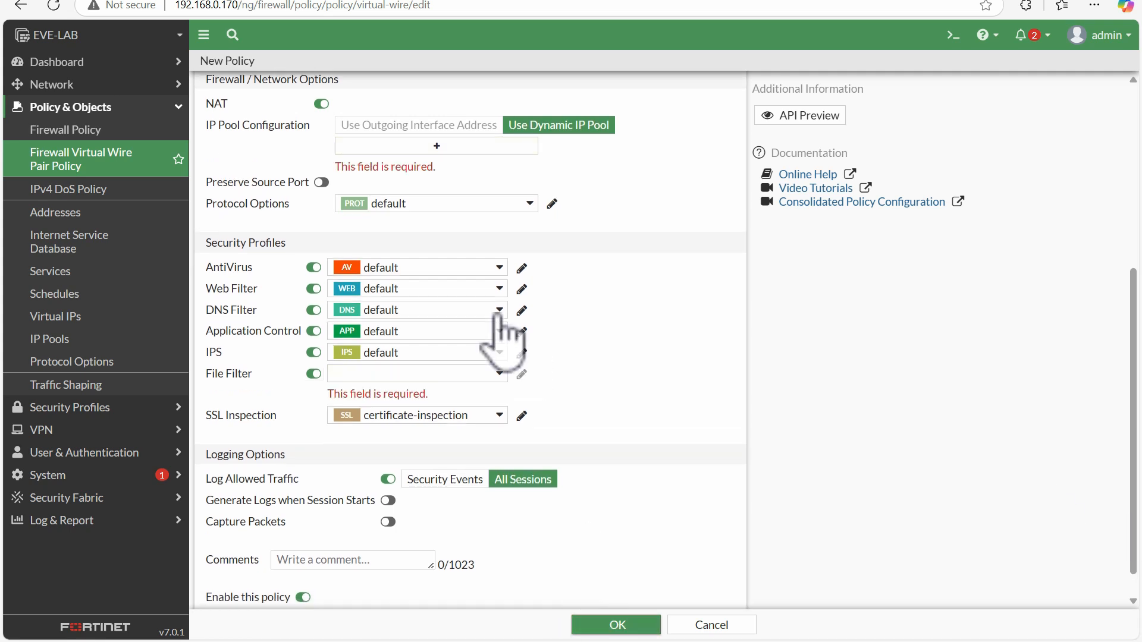
click(393, 146)
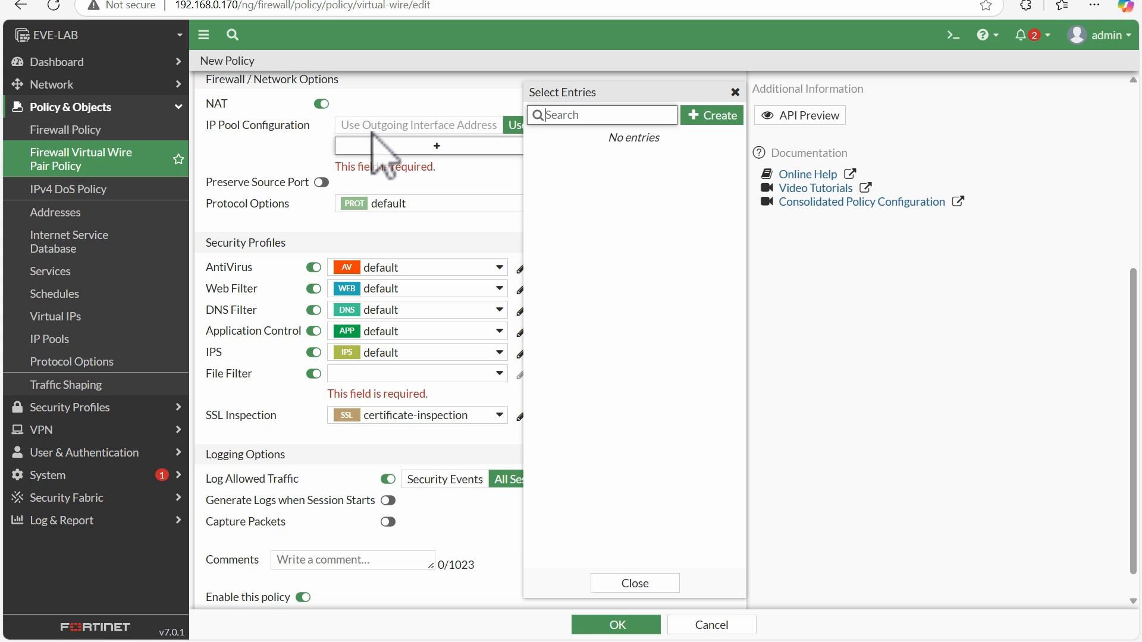
click(493, 167)
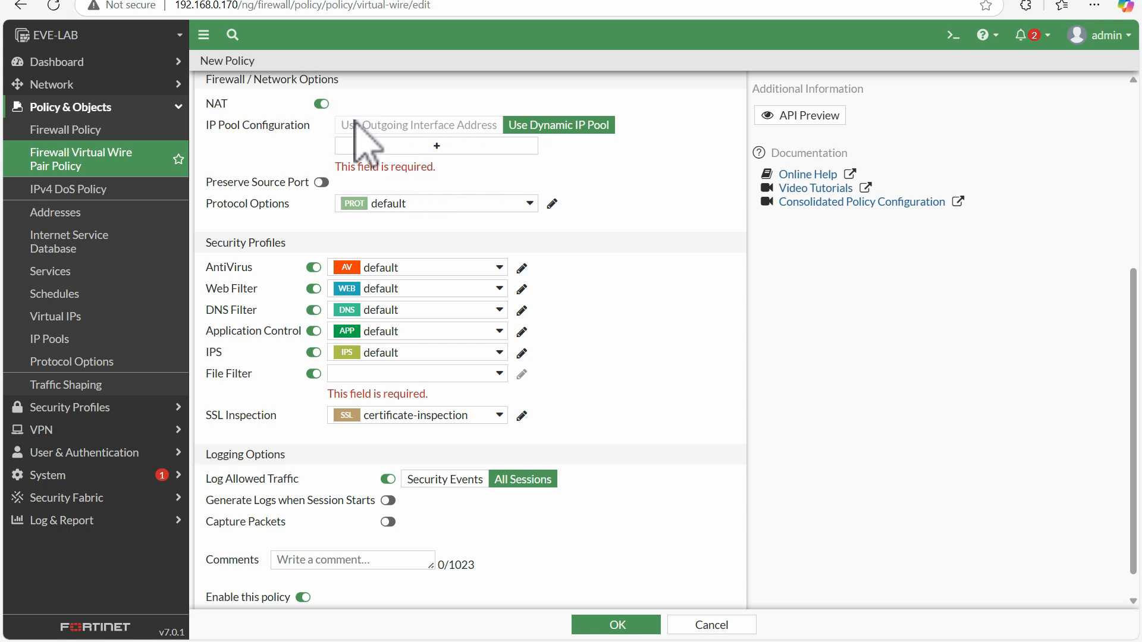
click(322, 105)
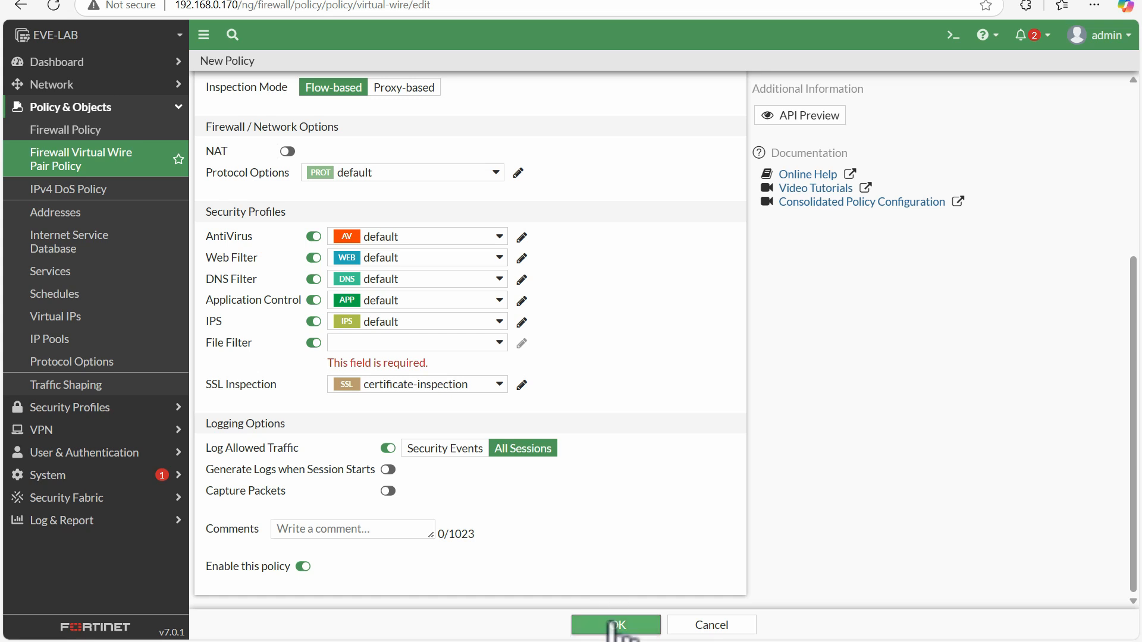
Select the default File Filter profile and save the policy
click(473, 343)
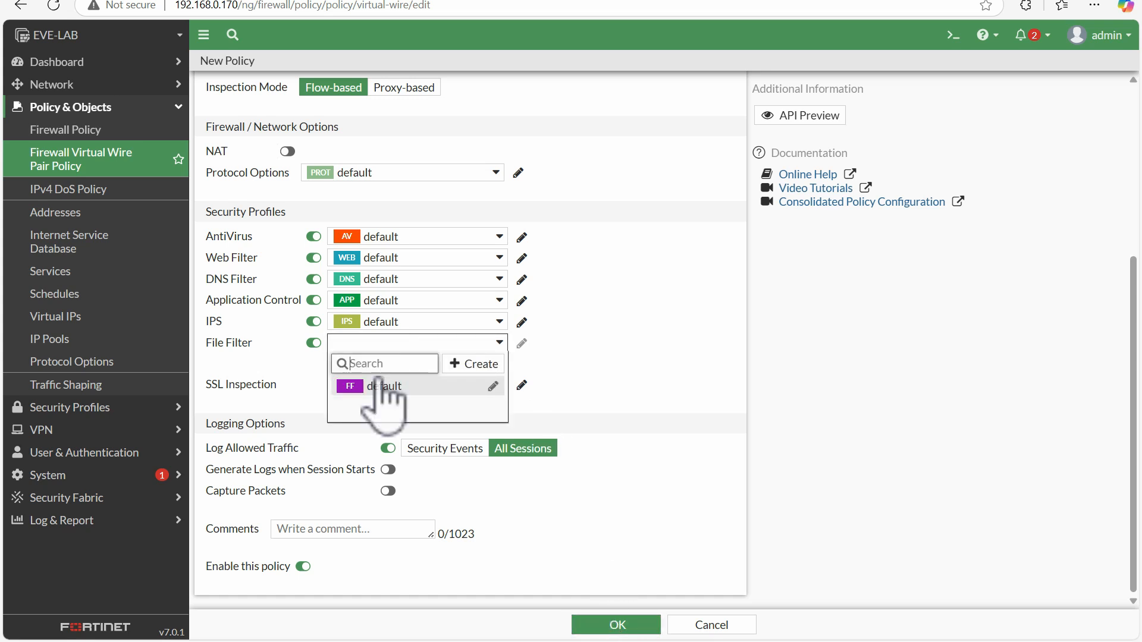
click(372, 388)
click(654, 628)
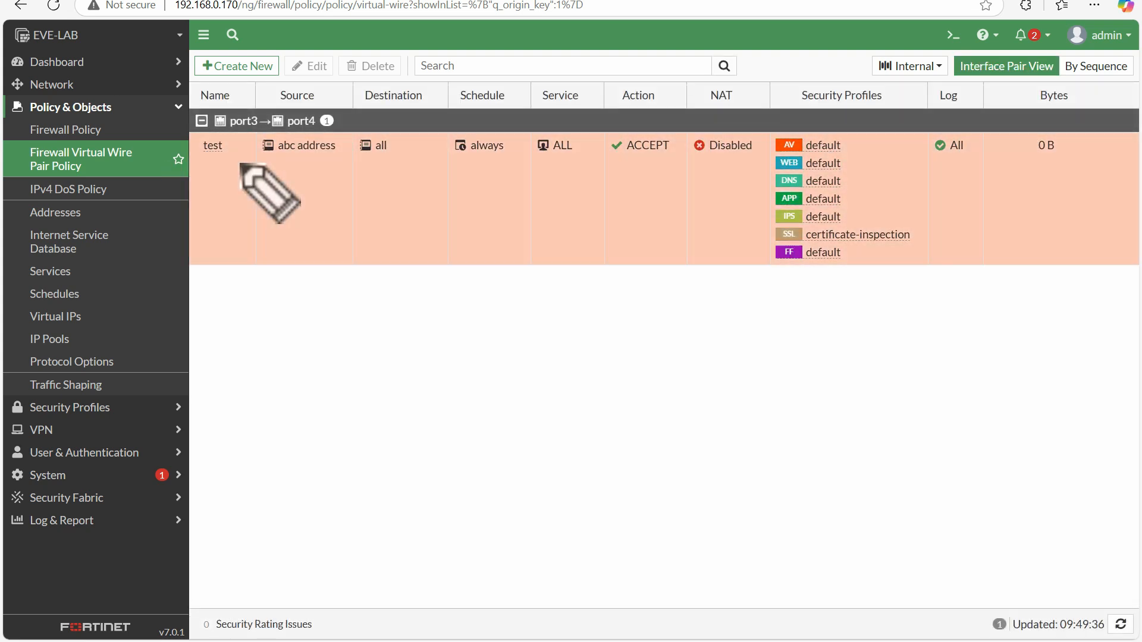
drag(250, 179, 286, 177)
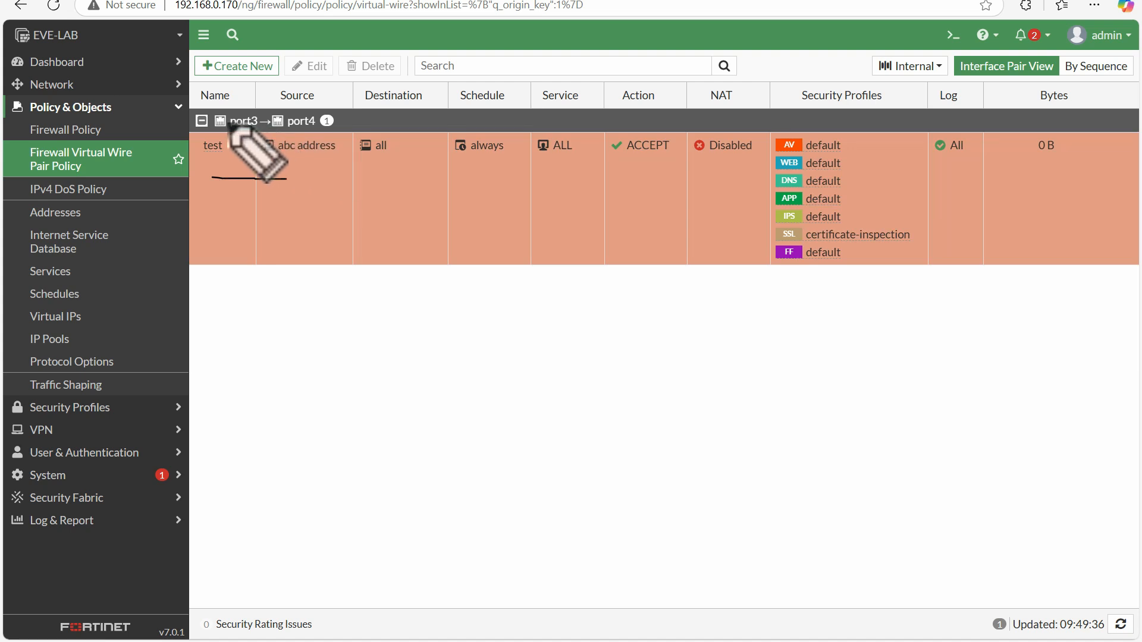
mouse_move(251, 115)
mouse_down()
mouse_move(229, 125)
mouse_move(315, 105)
mouse_up()
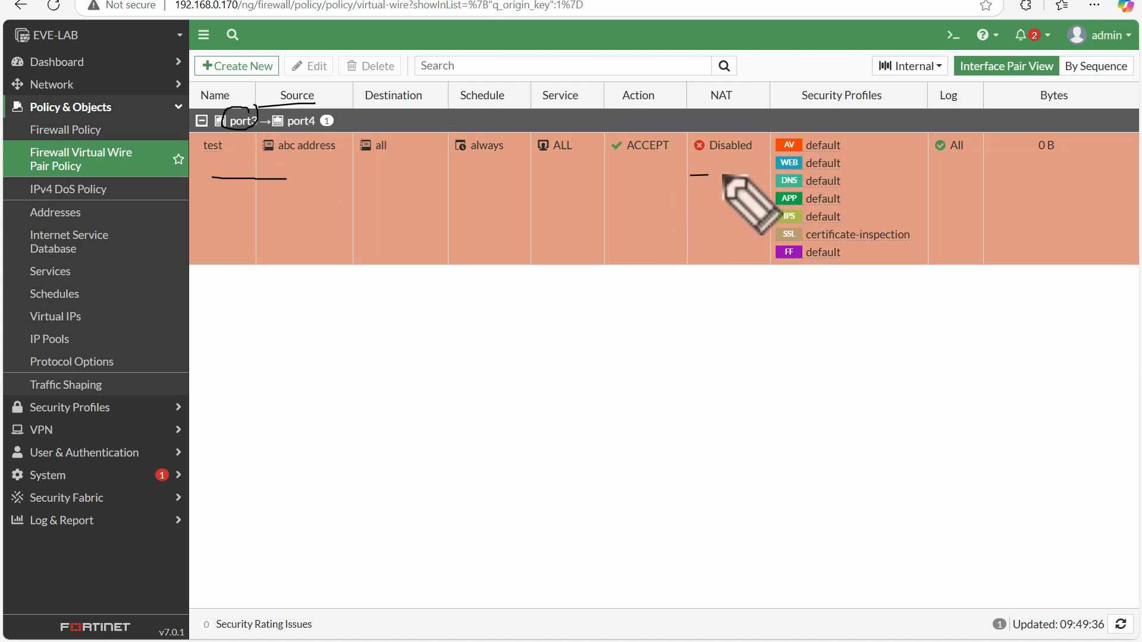
drag(690, 175, 750, 172)
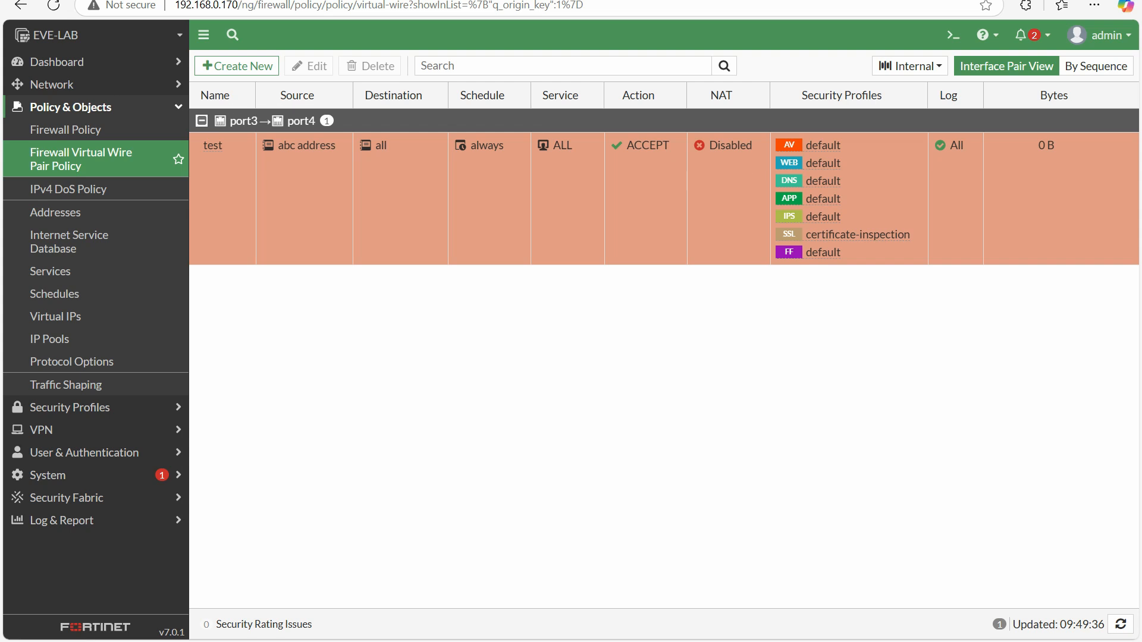
Change the test policy to allow traffic in both directions between port3 and port4, and save it
double_click(222, 171)
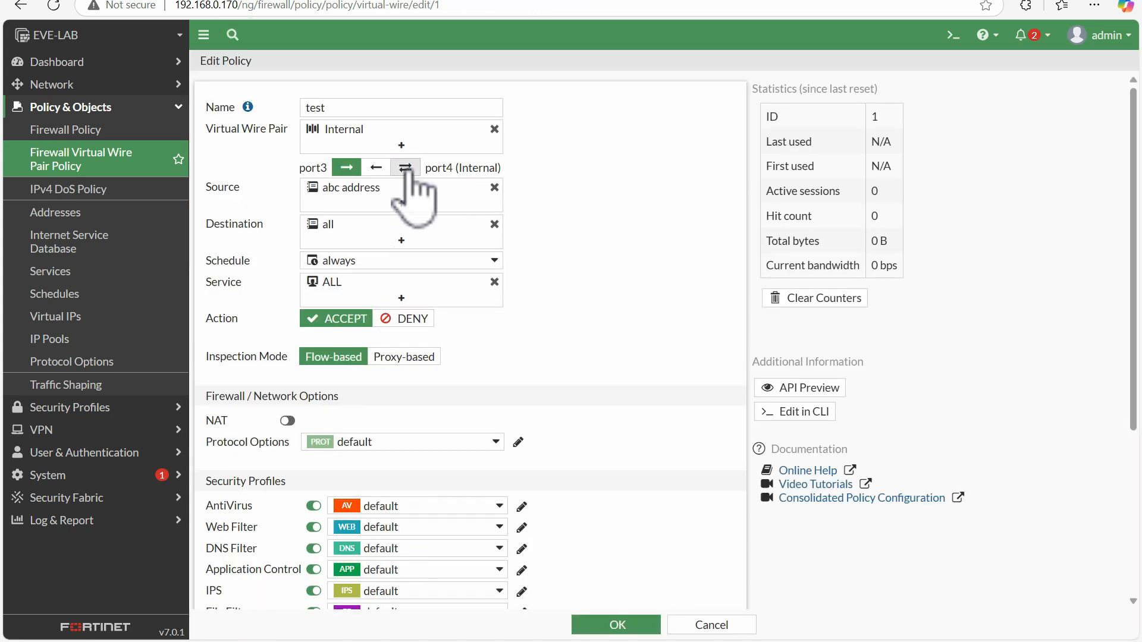
click(406, 170)
click(621, 623)
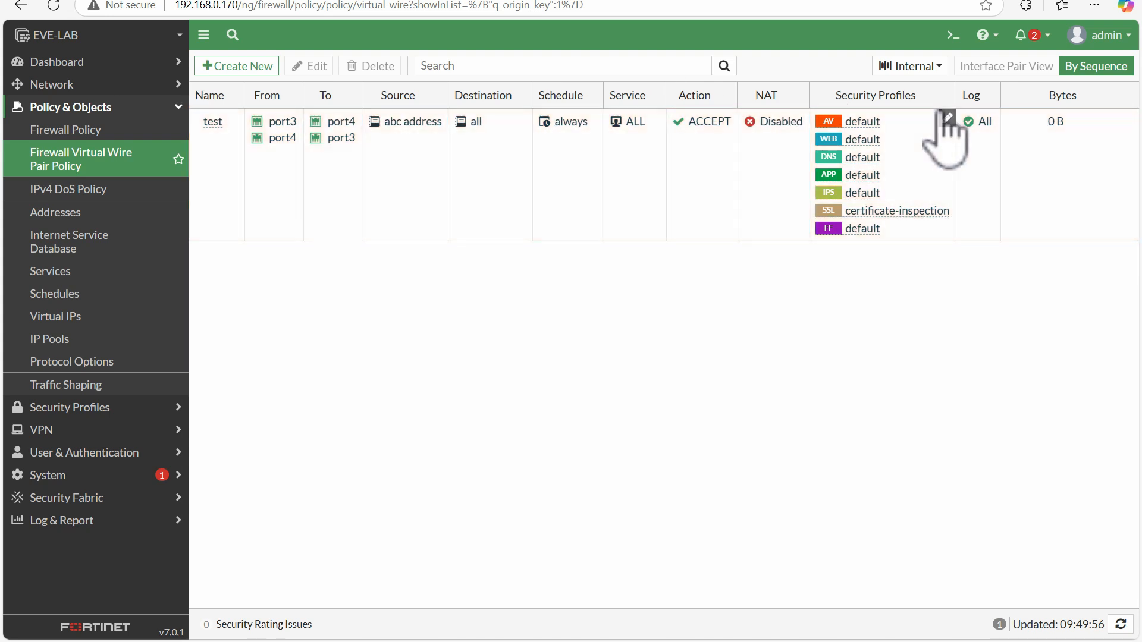
Change the test policy's direction to port4 towards port3 only and save it
double_click(215, 123)
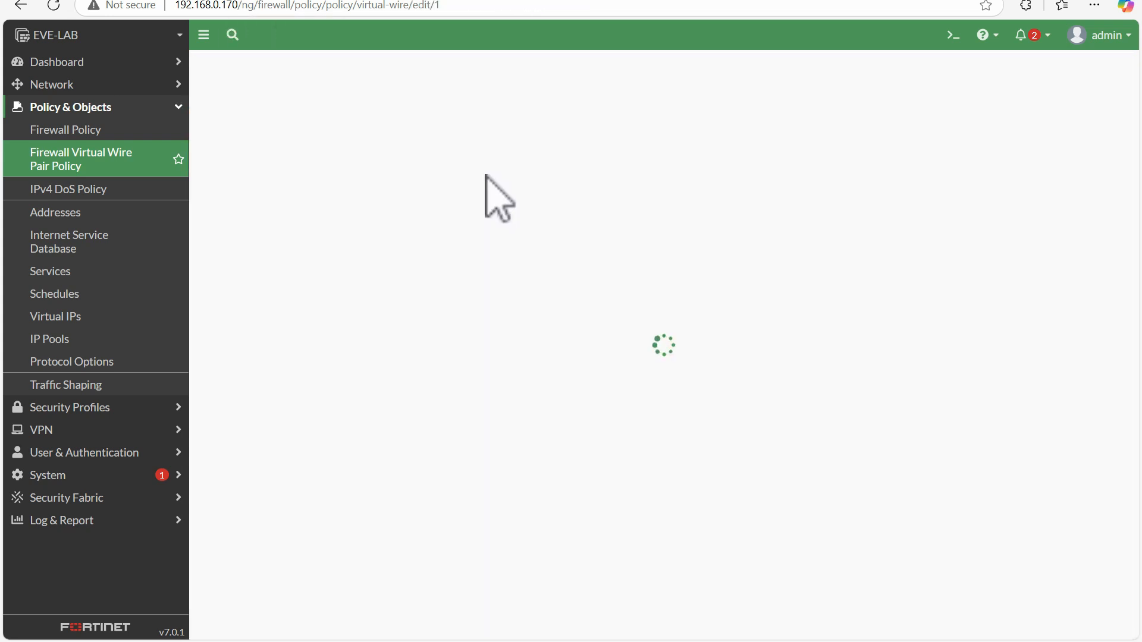
click(376, 167)
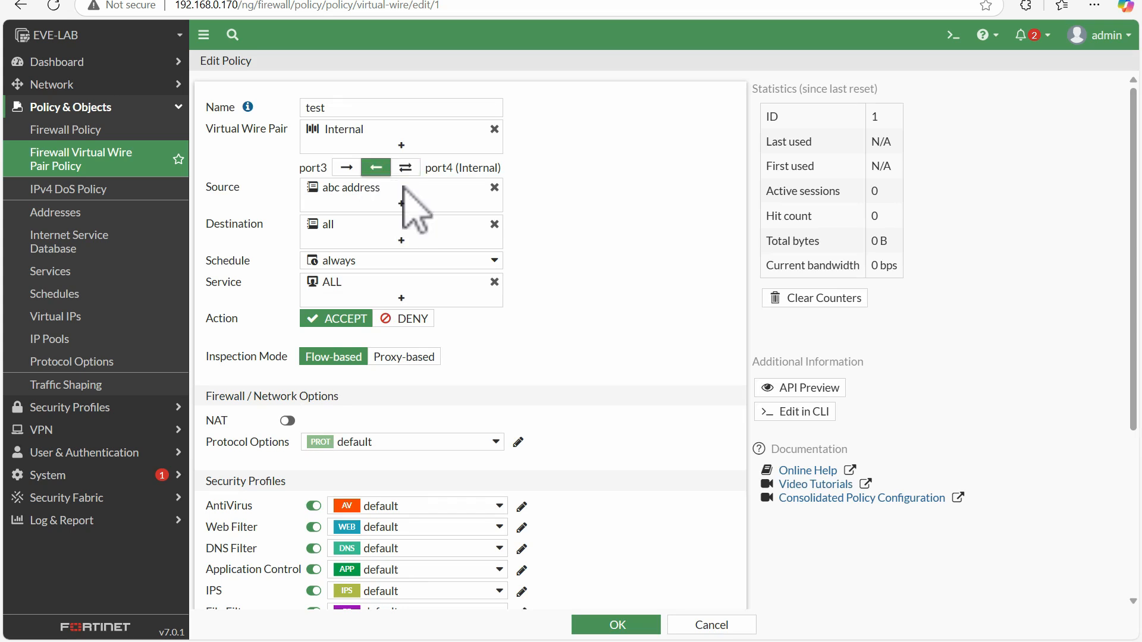
click(617, 625)
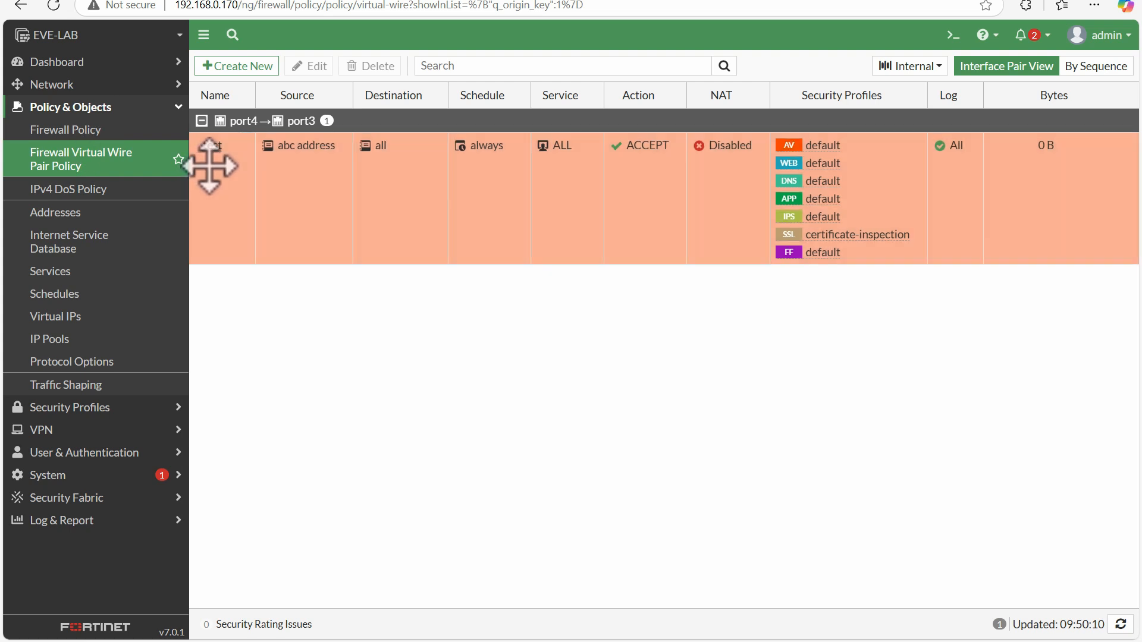
Delete the test virtual wire pair policy and confirm the removal
click(273, 152)
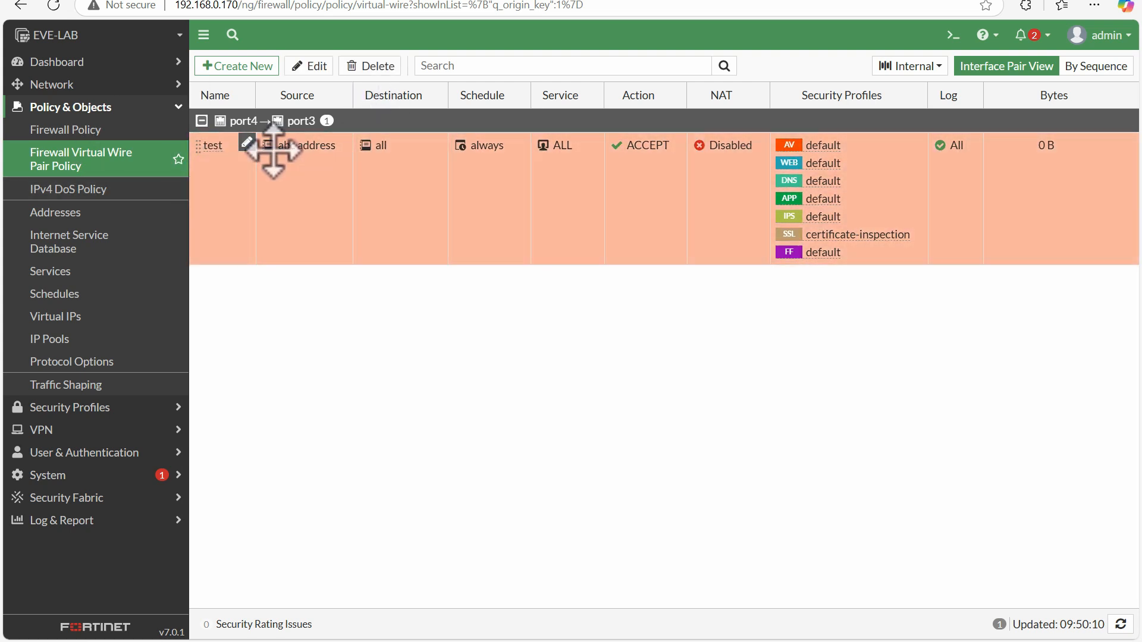
click(371, 66)
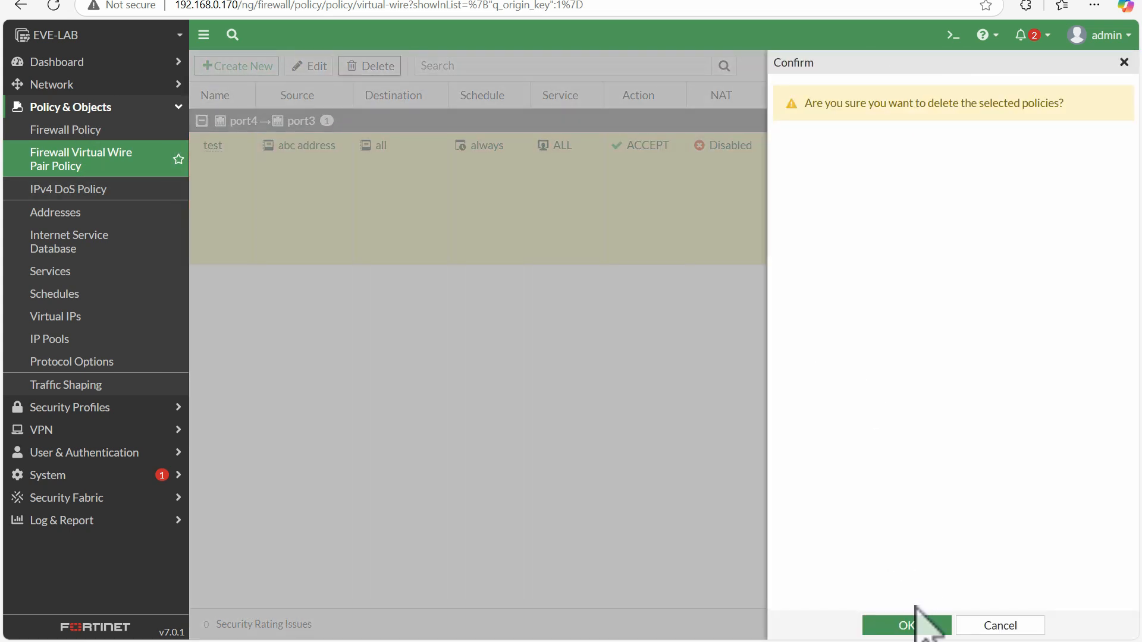
click(910, 623)
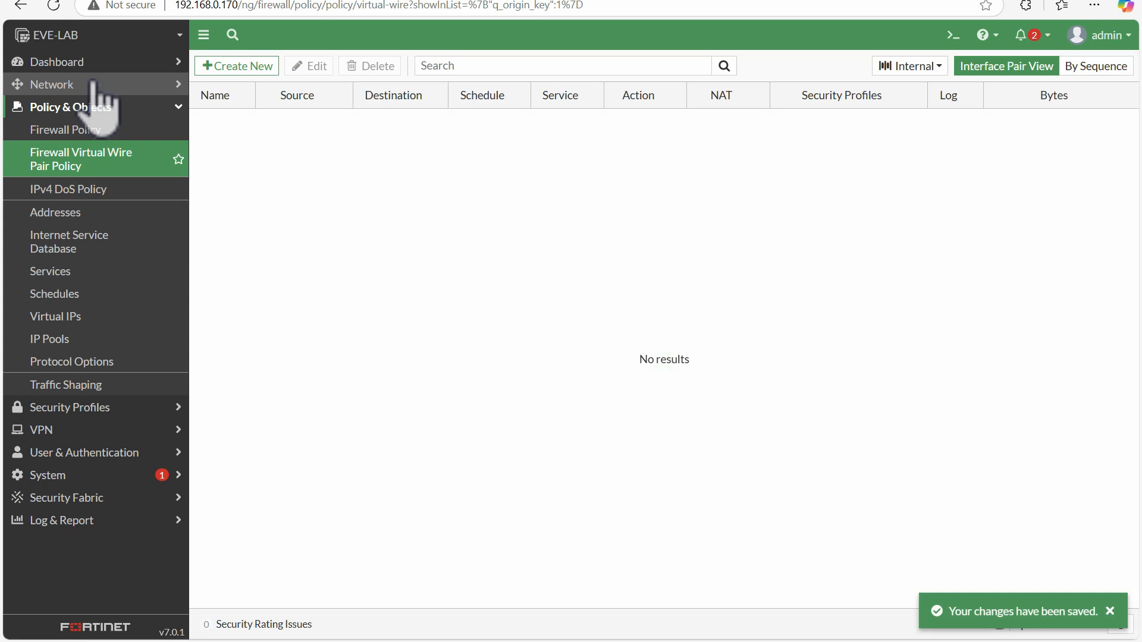
Open the network interfaces list and start creating a new zone
click(94, 85)
click(95, 107)
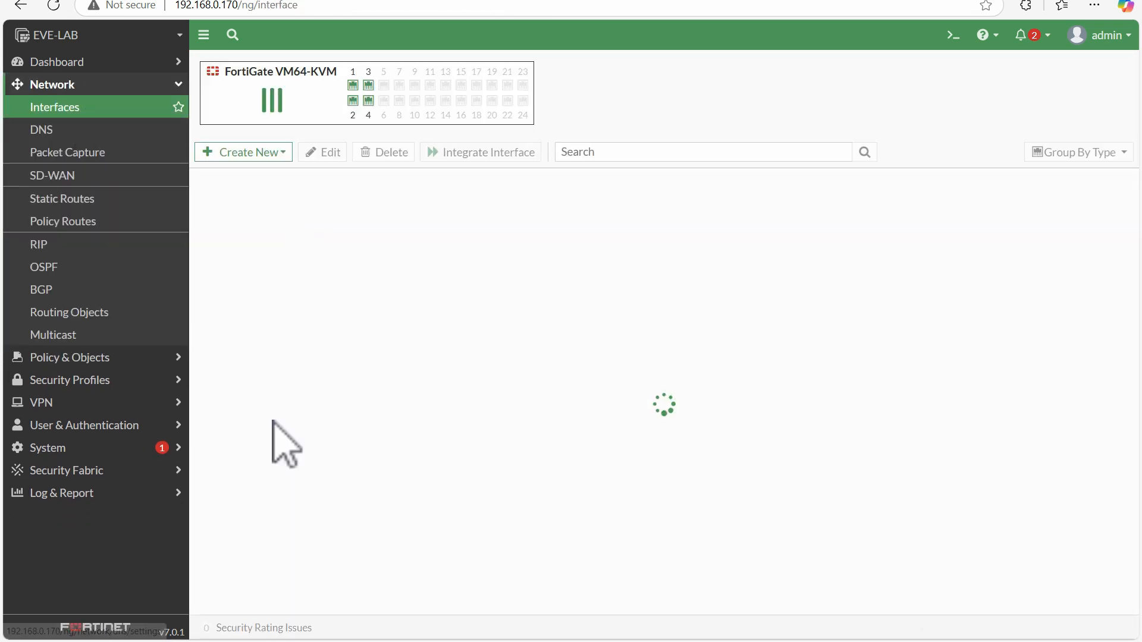
click(250, 152)
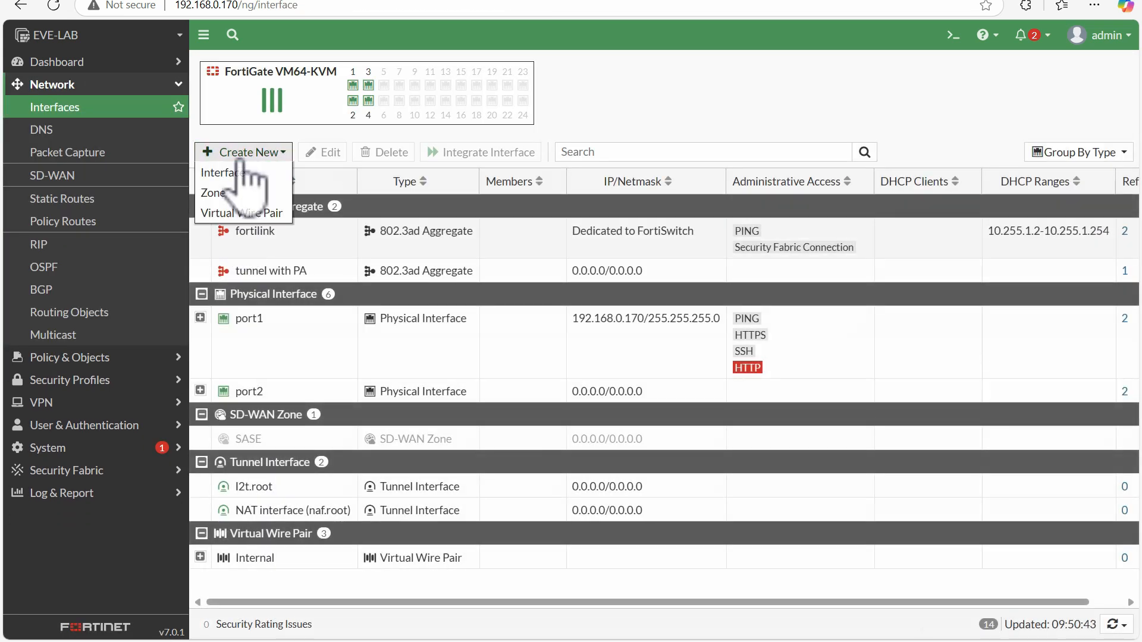
click(214, 193)
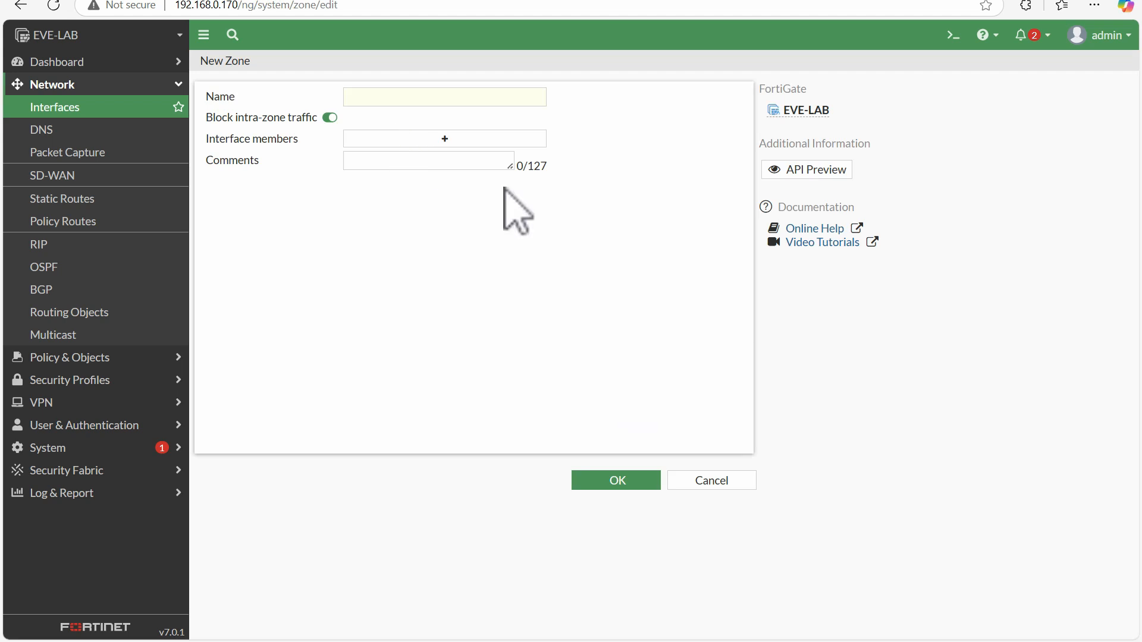
Add vlan_10, VLAN_20 and tunnel with PA as the new zone's interface members, and discard the zone without saving
click(434, 141)
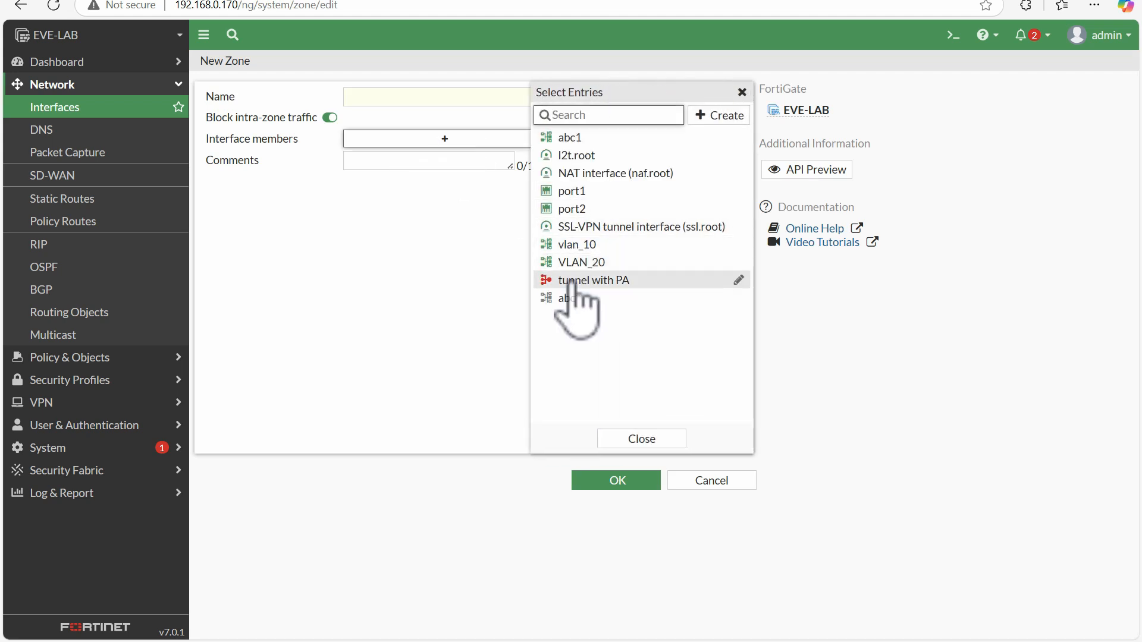
click(586, 243)
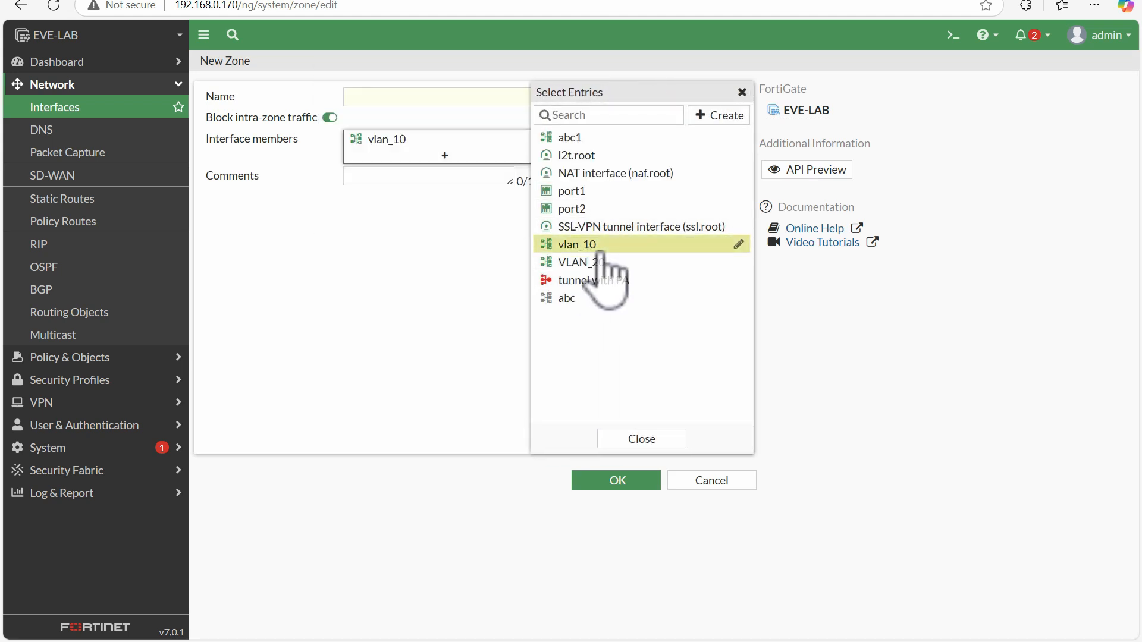
click(589, 262)
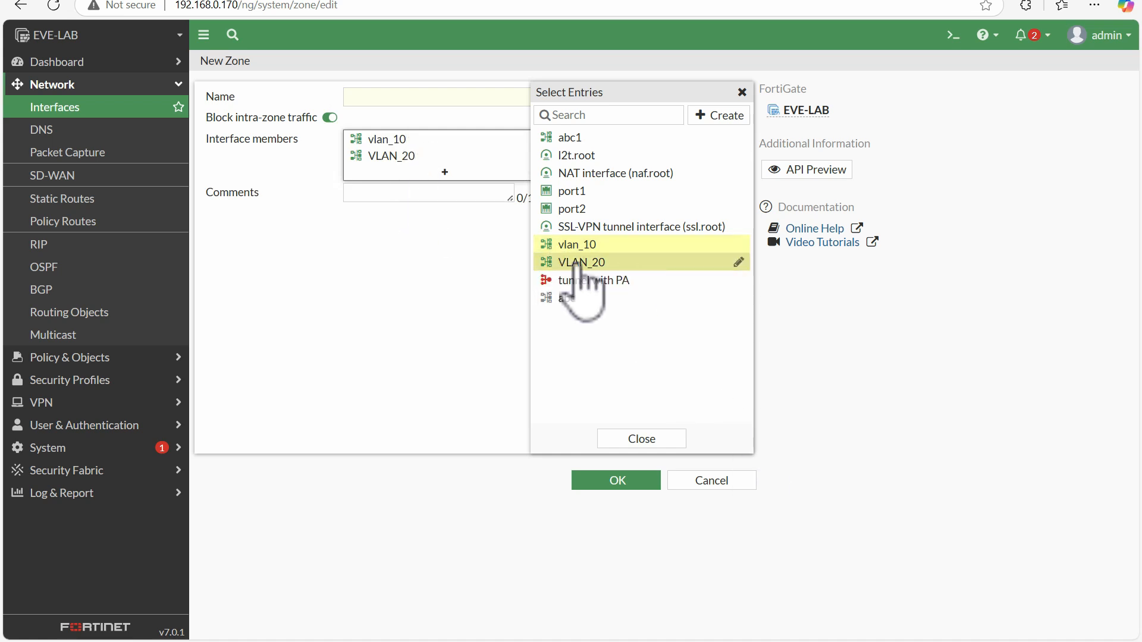
mouse_move(538, 244)
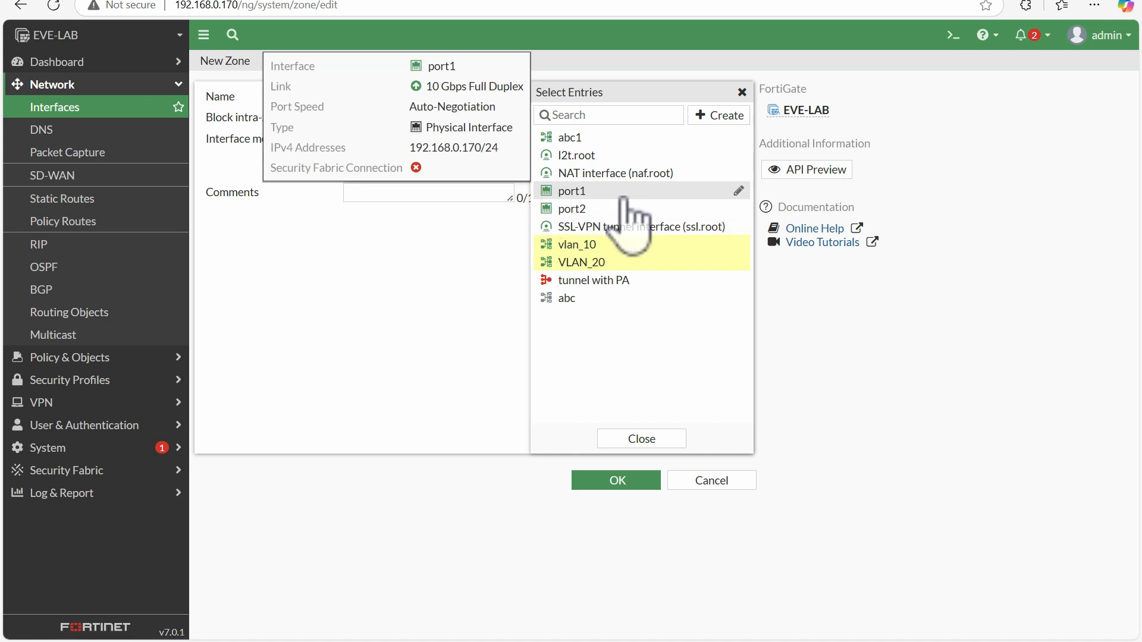
mouse_move(613, 250)
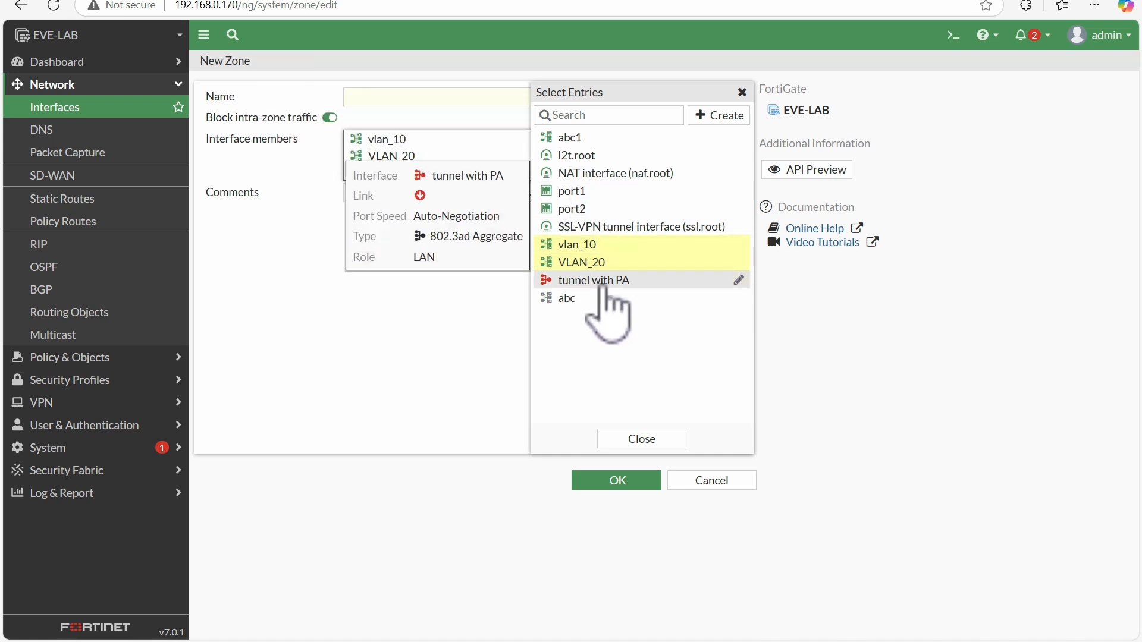
click(595, 281)
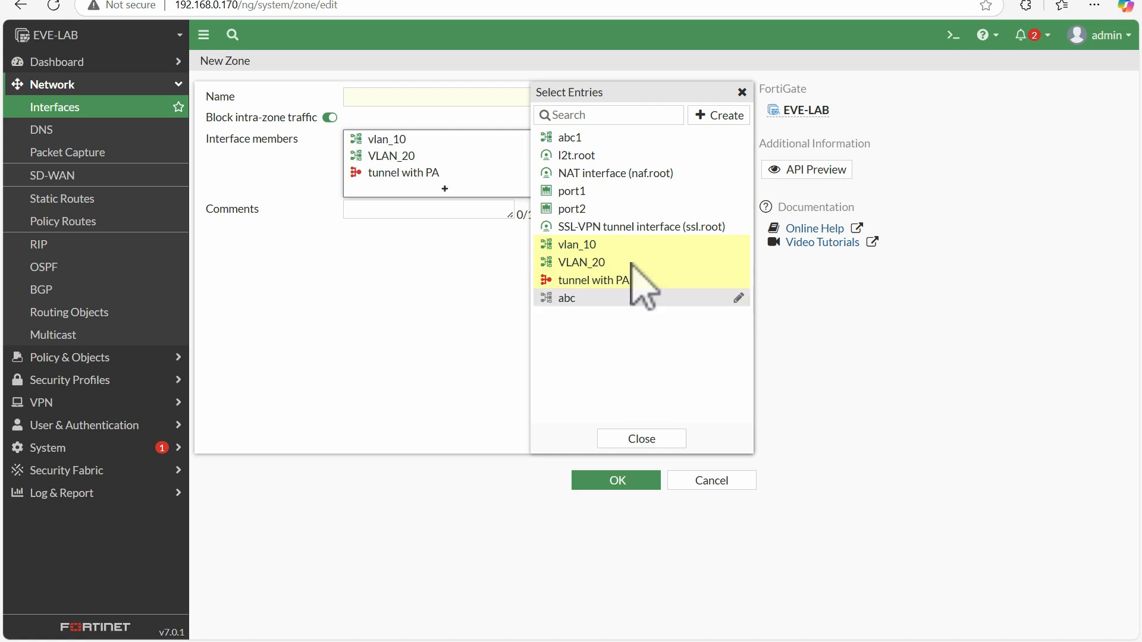
click(660, 439)
click(721, 482)
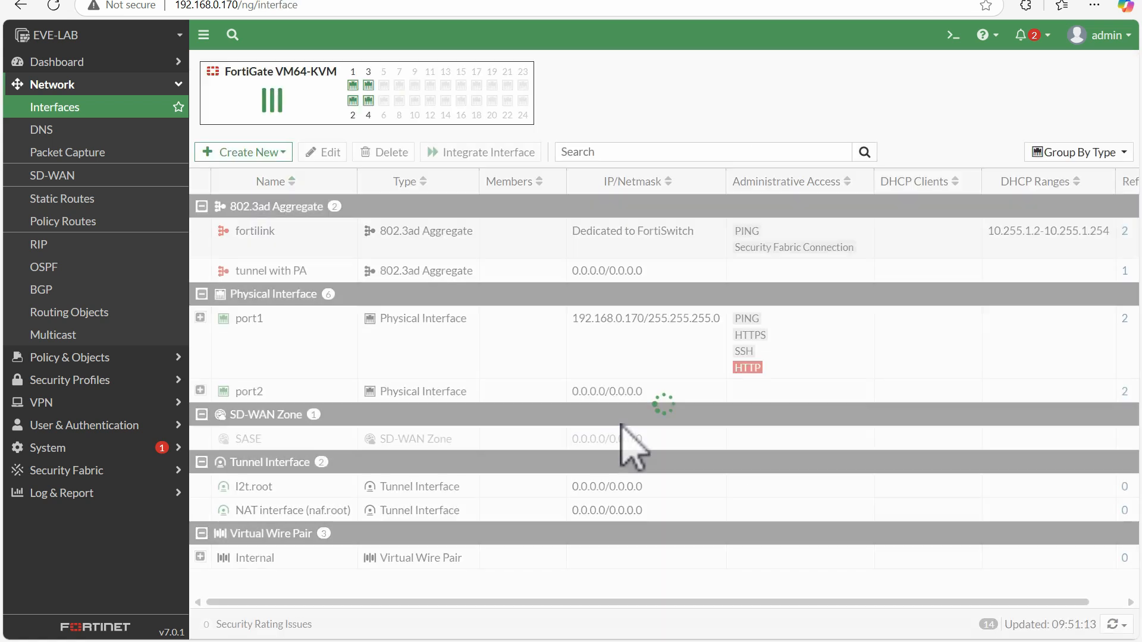
Switch to the PowerPoint presentation showing the Virtual wire pair slide
key(alt+Tab)
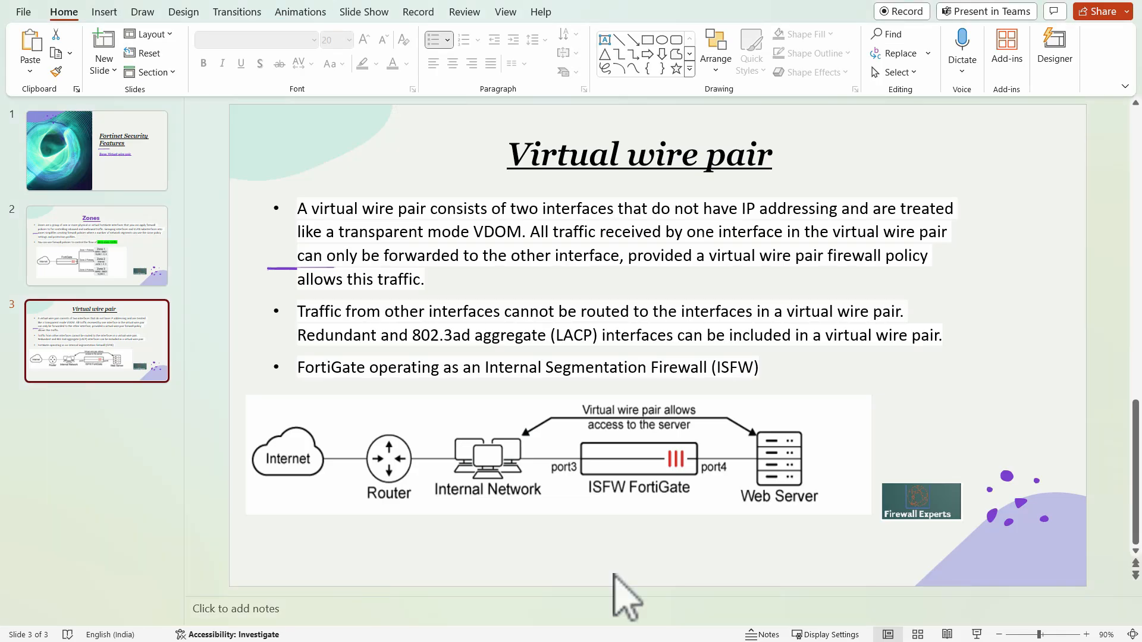